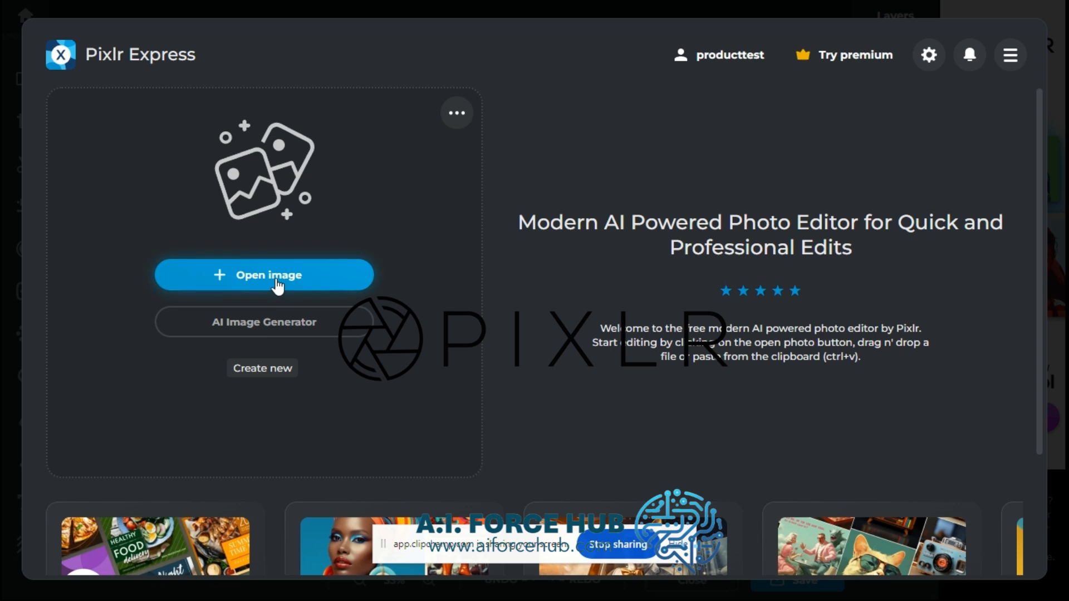
Open the image "Picture to edit", pre-resized to Full HD at 1304 x 1920 px
{"action": "left_click", "coordinate": [279, 285]}
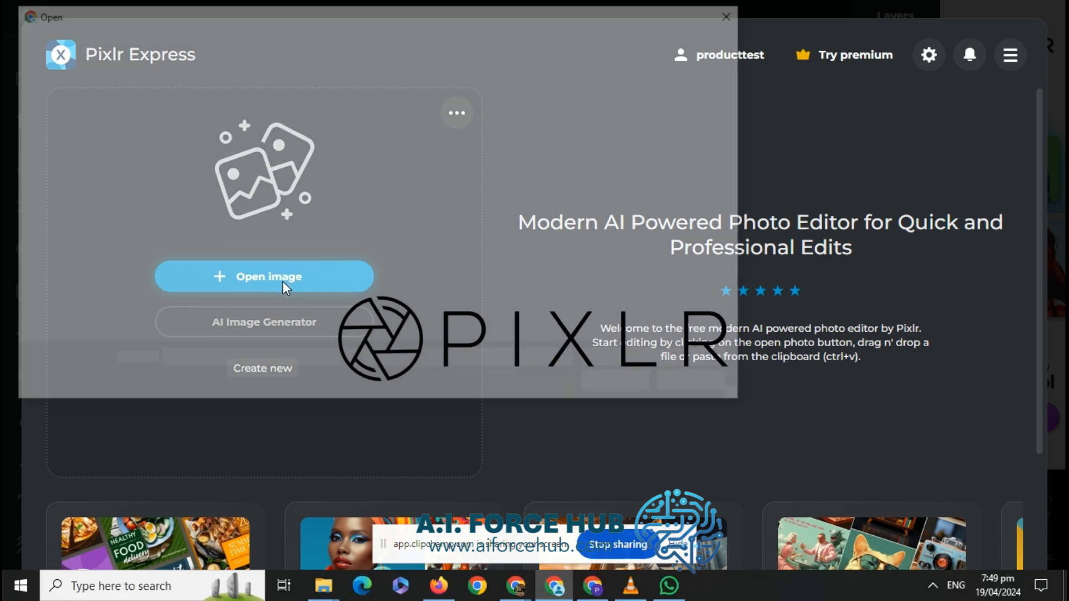
{"action": "left_click", "coordinate": [433, 135]}
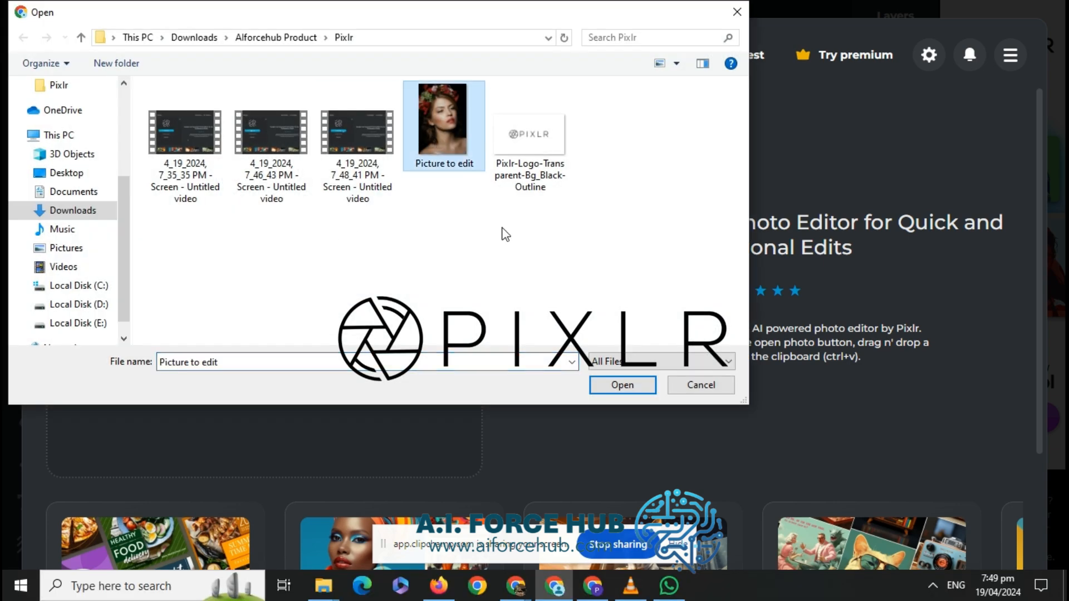
{"action": "left_click", "coordinate": [624, 385]}
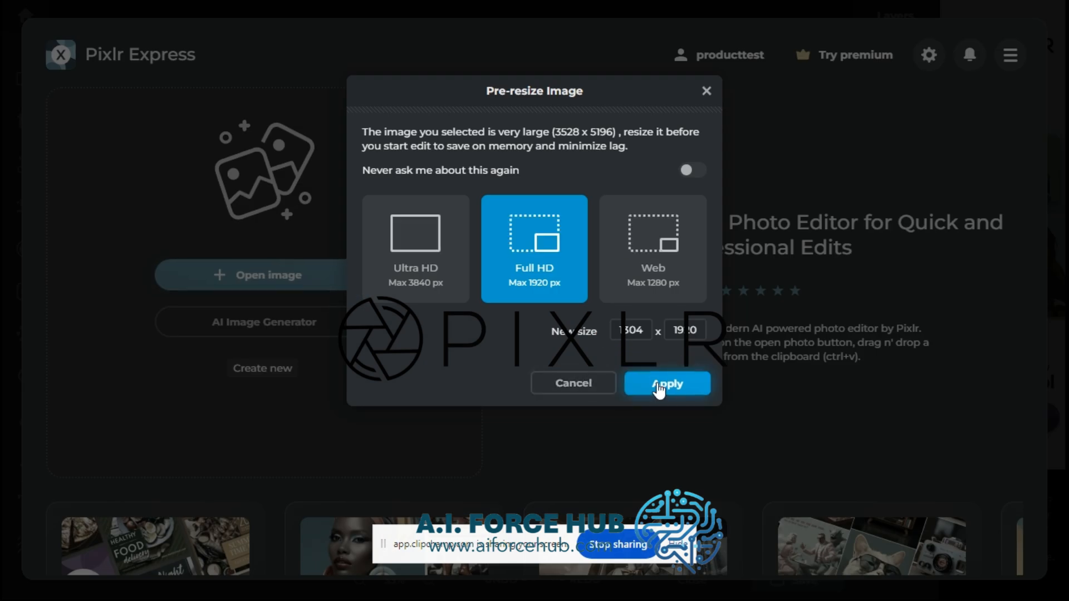
{"action": "left_click", "coordinate": [635, 389]}
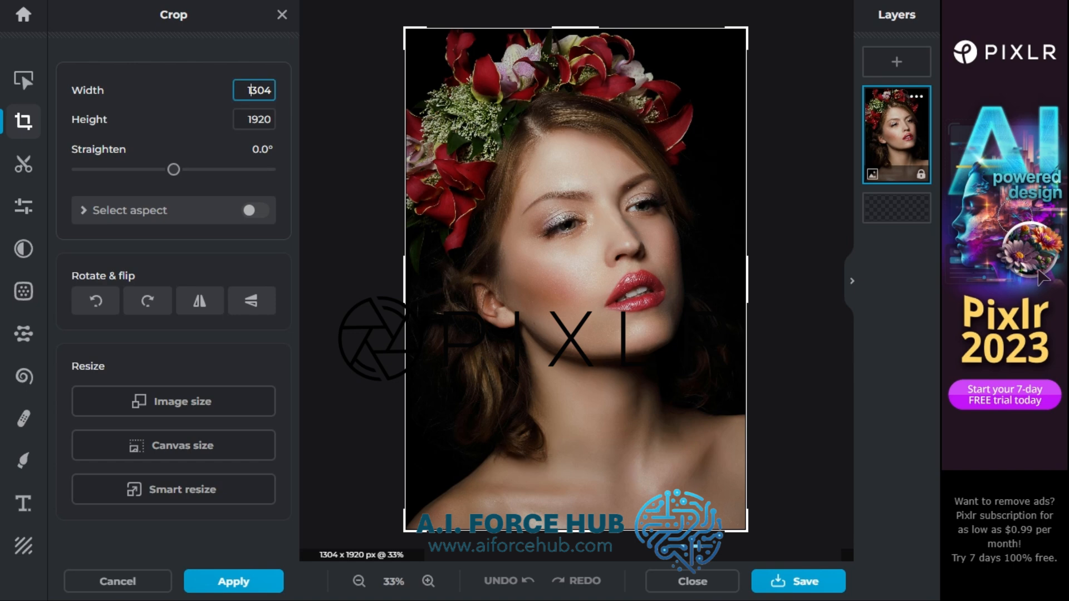
Try narrowing the crop frame at its upper corners, and return it to the full 1304 x 1920 image
{"action": "left_click_drag", "start_coordinate": [406, 31], "coordinate": [437, 72]}
{"action": "left_click_drag", "start_coordinate": [754, 76], "coordinate": [722, 99]}
{"action": "left_click_drag", "start_coordinate": [432, 90], "coordinate": [397, 22]}
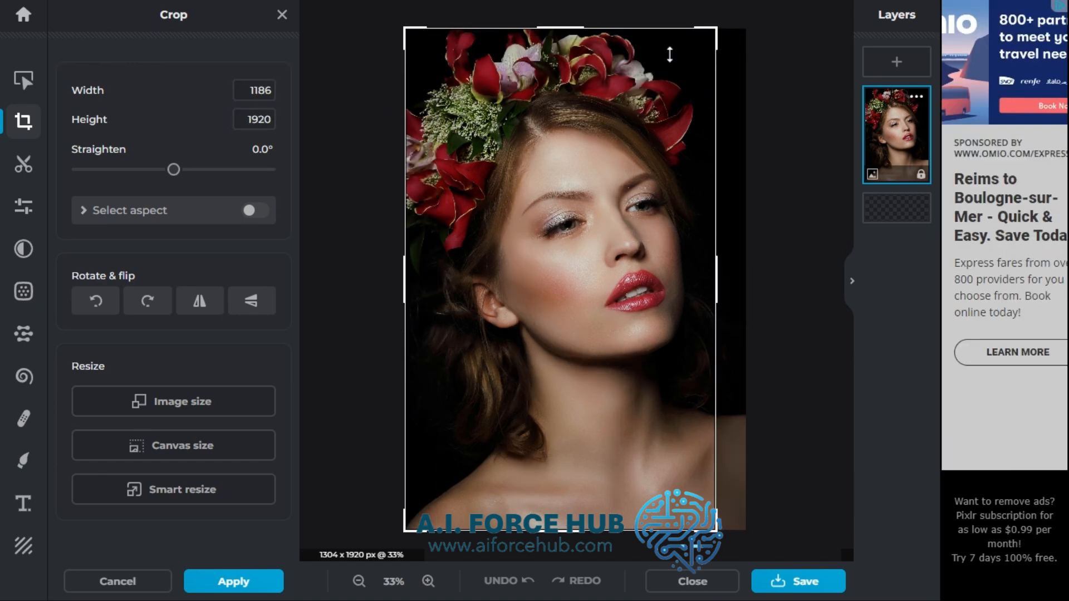
{"action": "left_click_drag", "start_coordinate": [720, 33], "coordinate": [802, 31]}
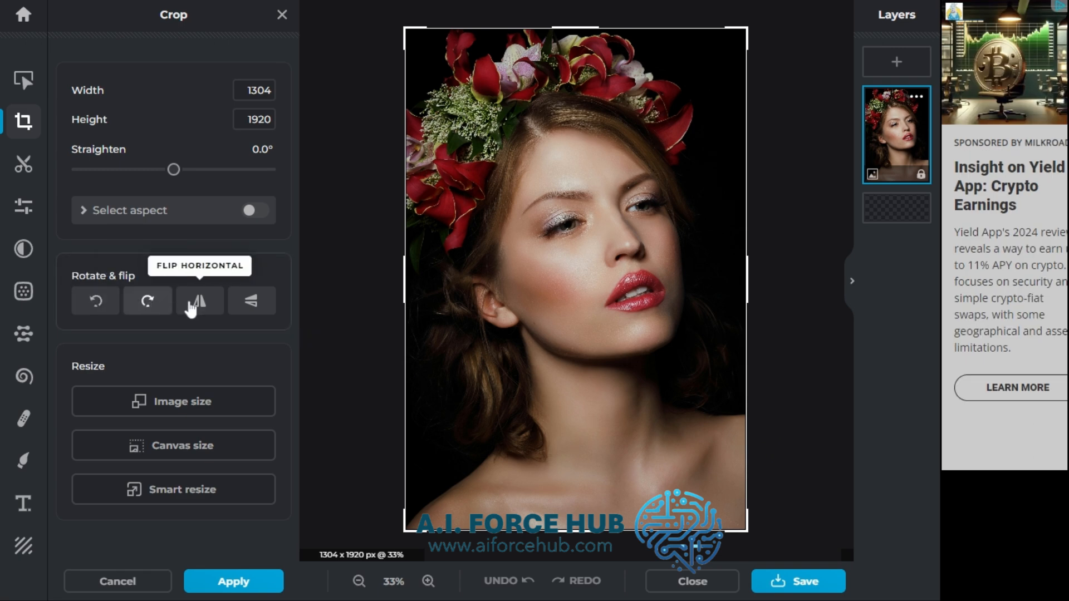
Flip the portrait horizontally and back, and flip it vertically and back
{"action": "left_click", "coordinate": [199, 304]}
{"action": "left_click", "coordinate": [199, 304]}
{"action": "left_click", "coordinate": [253, 305]}
{"action": "left_click", "coordinate": [253, 304]}
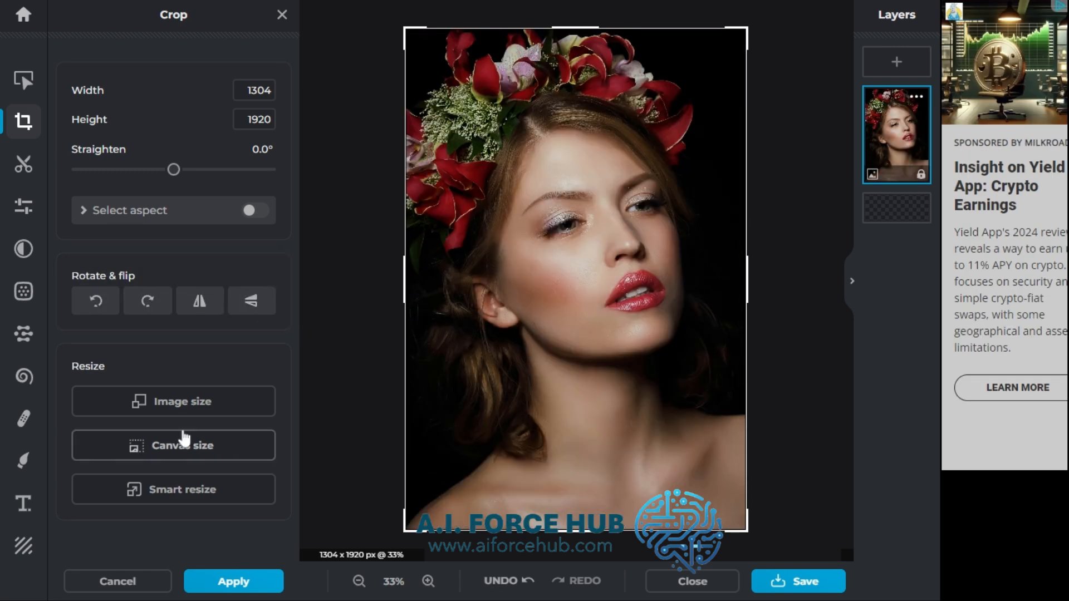
Inspect the image size and smart resize options, closing both without resizing the portrait
{"action": "left_click", "coordinate": [183, 405]}
{"action": "left_click", "coordinate": [635, 402]}
{"action": "left_click", "coordinate": [203, 489]}
{"action": "left_click", "coordinate": [923, 518]}
Set up a shape cutout in Keep mode with a square shape and no softness
{"action": "left_click", "coordinate": [24, 164]}
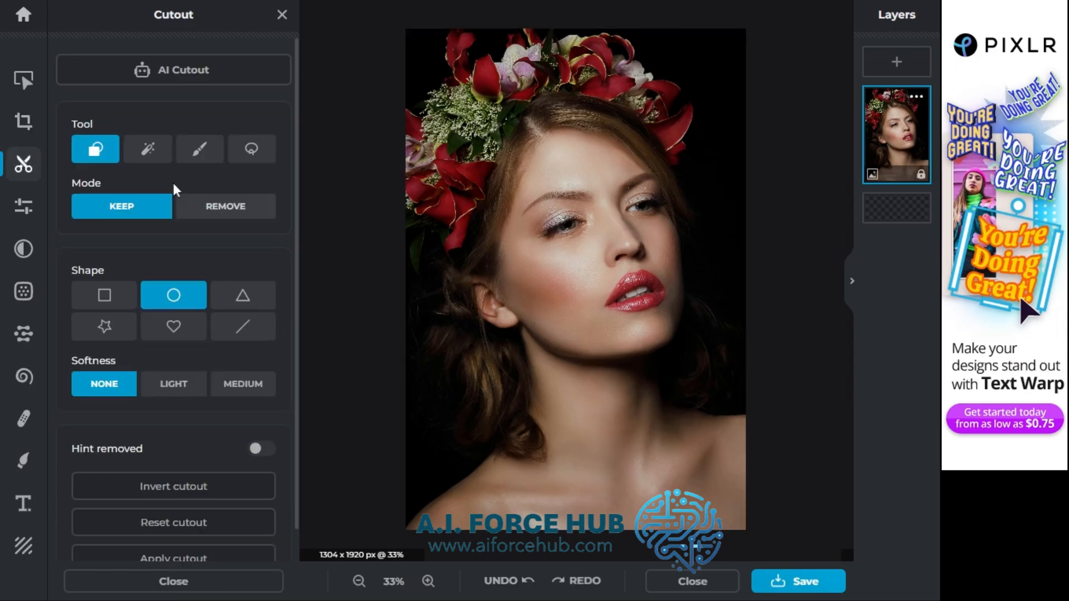
{"action": "left_click", "coordinate": [182, 208]}
{"action": "left_click", "coordinate": [135, 212]}
{"action": "left_click", "coordinate": [195, 216]}
{"action": "left_click", "coordinate": [118, 211]}
{"action": "left_click", "coordinate": [106, 298]}
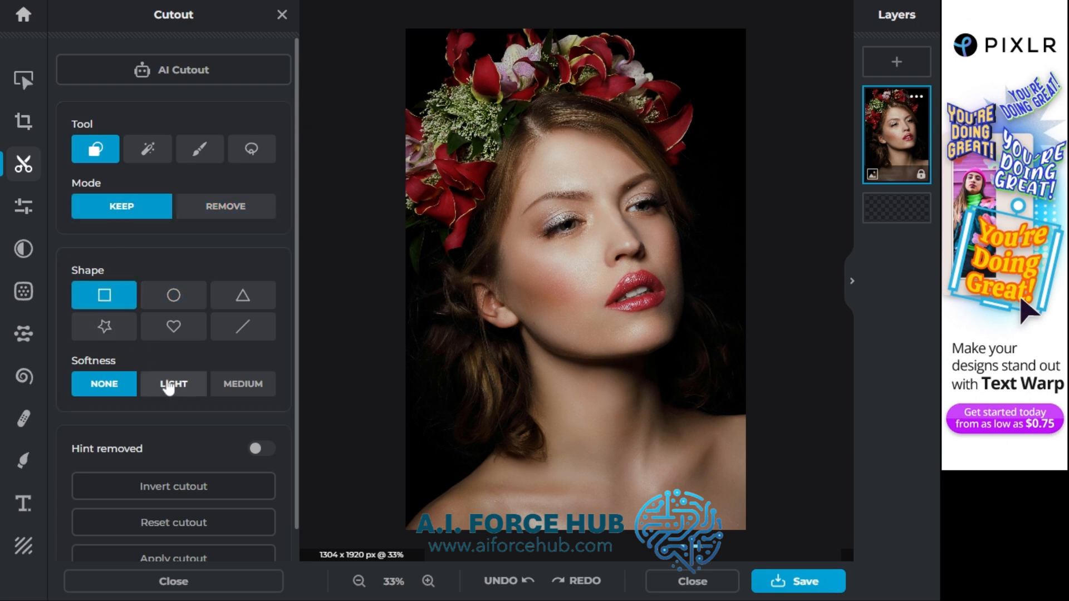
{"action": "left_click", "coordinate": [170, 384]}
{"action": "left_click", "coordinate": [241, 389]}
{"action": "left_click", "coordinate": [113, 388]}
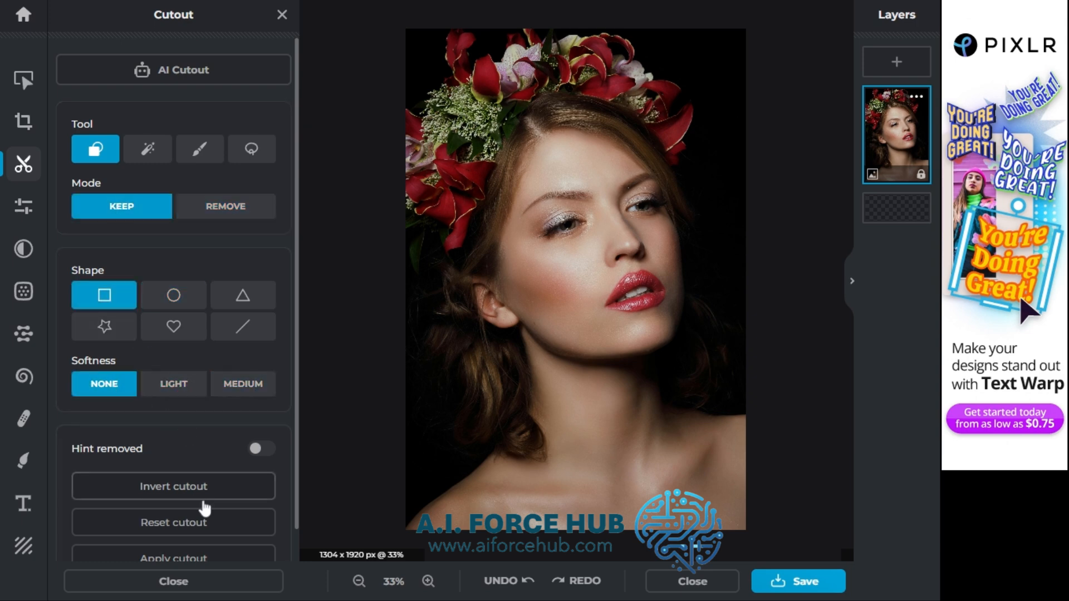
Try a magic wand cutout in Keep mode on the face, and undo it
{"action": "left_click", "coordinate": [148, 149]}
{"action": "left_click", "coordinate": [121, 206]}
{"action": "left_click", "coordinate": [525, 241]}
{"action": "left_click", "coordinate": [511, 582]}
Try removing the face, neck and shoulder skin with the magic wand cutout in Remove mode, and reset the cutout
{"action": "left_click", "coordinate": [226, 206]}
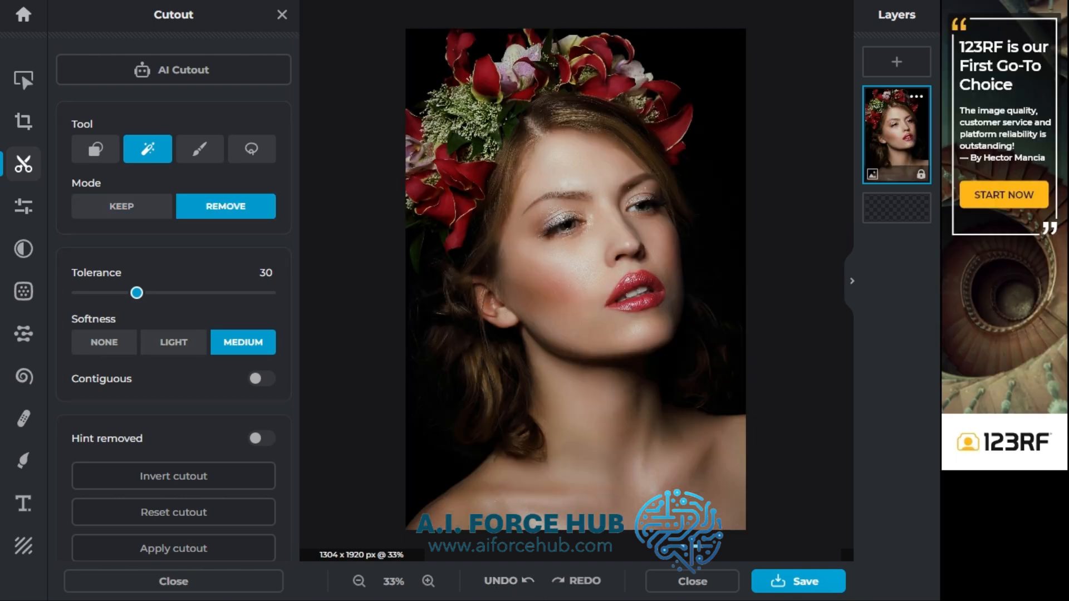
{"action": "left_click", "coordinate": [585, 173]}
{"action": "left_click", "coordinate": [557, 322]}
{"action": "left_click", "coordinate": [579, 389]}
{"action": "left_click", "coordinate": [668, 410]}
{"action": "left_click", "coordinate": [576, 262]}
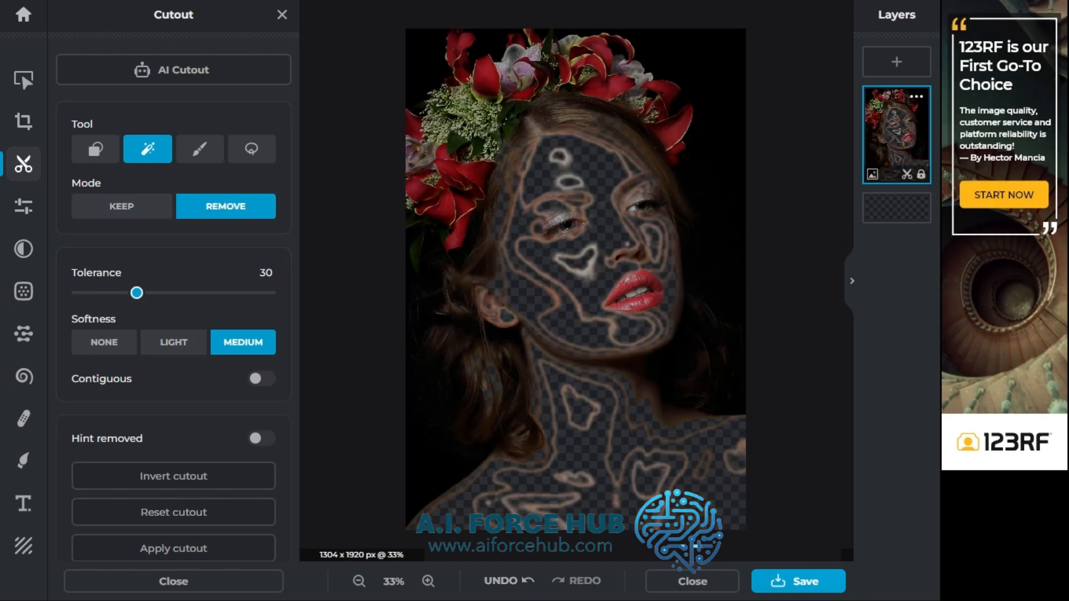
{"action": "left_click", "coordinate": [508, 580]}
{"action": "left_click", "coordinate": [207, 518]}
Try magic wand cutouts in Keep mode with light softness across the face, hair and shoulder, and switch to the lasso cutout
{"action": "left_click", "coordinate": [174, 342]}
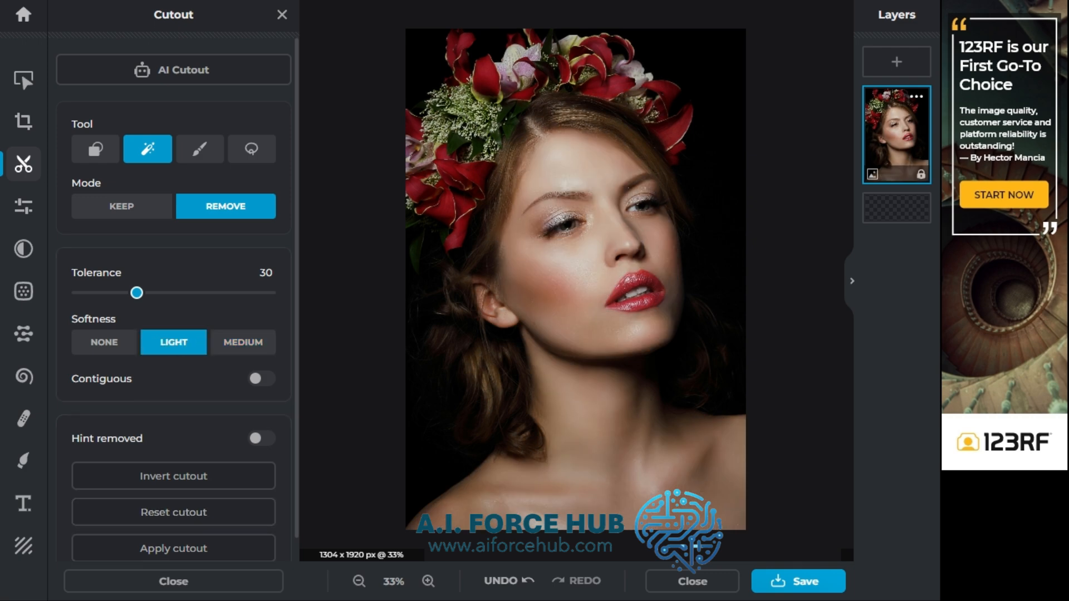
{"action": "left_click", "coordinate": [133, 215]}
{"action": "left_click", "coordinate": [574, 262]}
{"action": "left_click", "coordinate": [534, 301]}
{"action": "left_click", "coordinate": [548, 290]}
{"action": "left_click", "coordinate": [490, 389]}
{"action": "left_click", "coordinate": [657, 412]}
{"action": "left_click", "coordinate": [701, 357]}
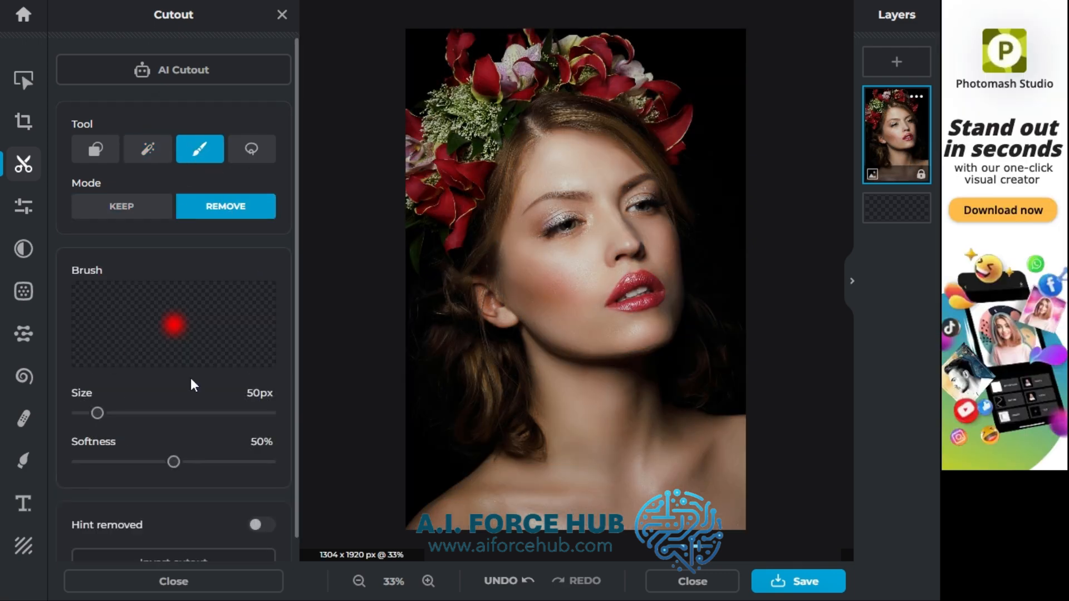
{"action": "left_click", "coordinate": [251, 148]}
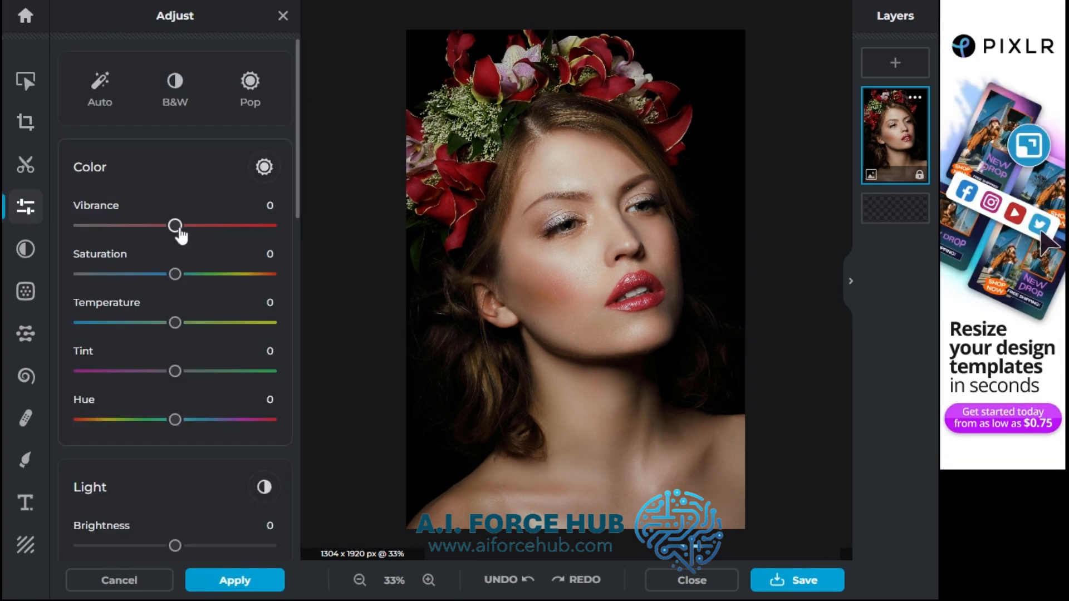
Adjust the portrait to vibrance 44, saturation -17, temperature 22, tint 4, hue -1 and brightness 12
{"action": "left_click_drag", "start_coordinate": [176, 226], "coordinate": [217, 226]}
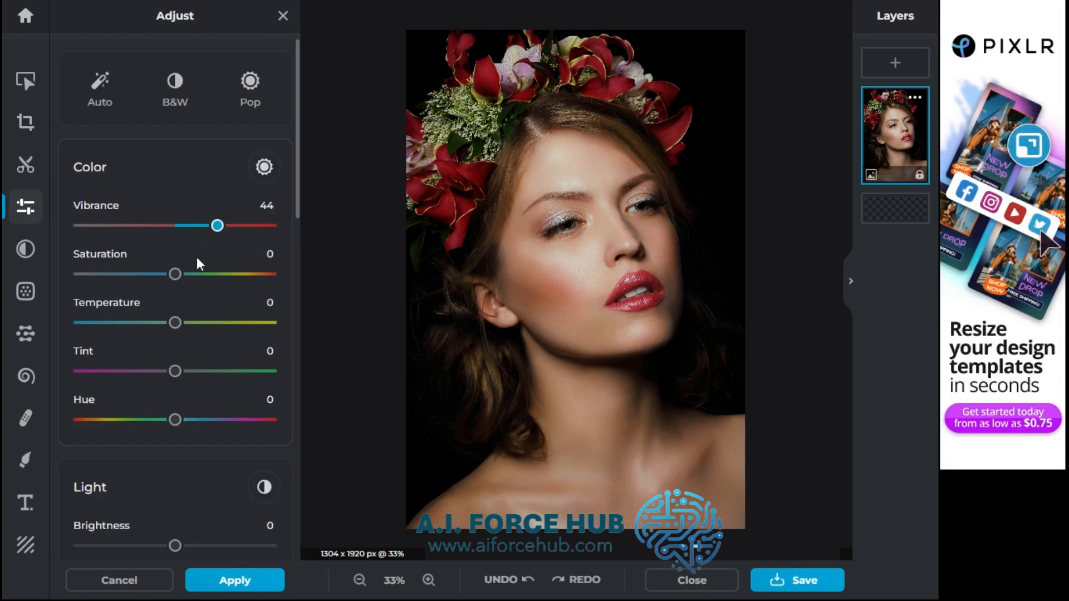
{"action": "left_click_drag", "start_coordinate": [175, 275], "coordinate": [158, 275]}
{"action": "left_click_drag", "start_coordinate": [175, 322], "coordinate": [196, 322]}
{"action": "mouse_move", "coordinate": [174, 382]}
{"action": "left_mouse_down"}
{"action": "mouse_move", "coordinate": [164, 383]}
{"action": "mouse_move", "coordinate": [180, 384]}
{"action": "left_mouse_up"}
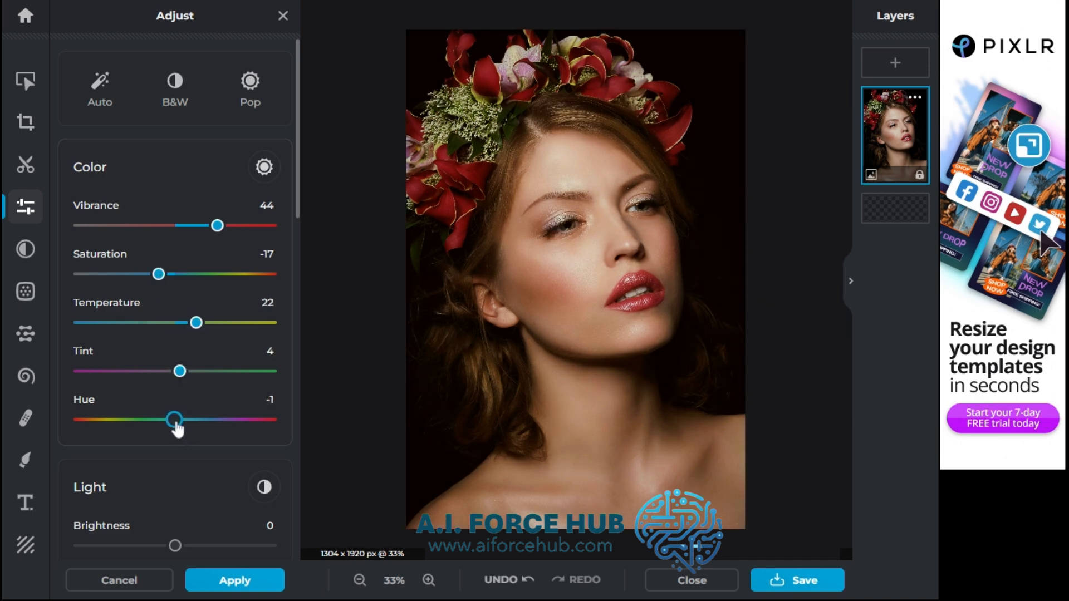
{"action": "left_click_drag", "start_coordinate": [175, 546], "coordinate": [187, 545]}
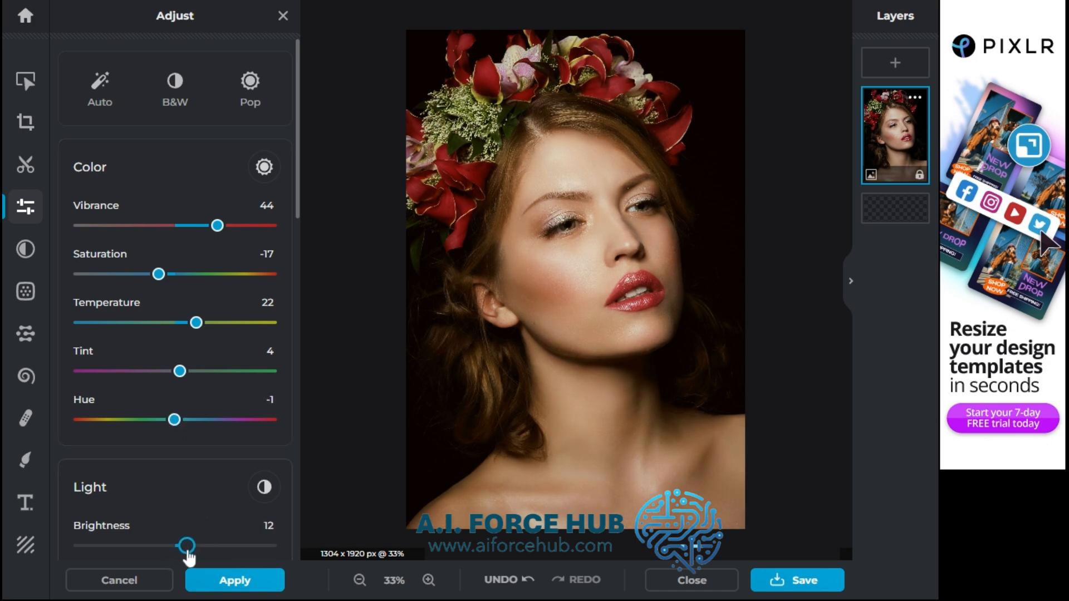
Try the Auto and B&W one-click adjustments on the portrait and finish with the Pop adjustment
{"action": "left_click", "coordinate": [102, 95]}
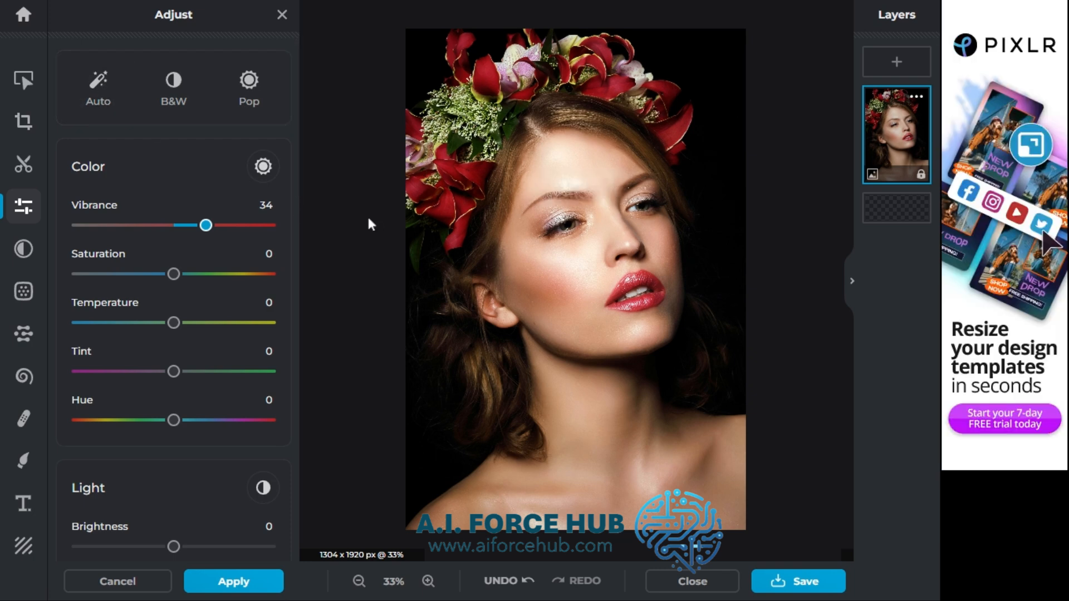
{"action": "left_click", "coordinate": [173, 90]}
{"action": "left_click", "coordinate": [248, 86]}
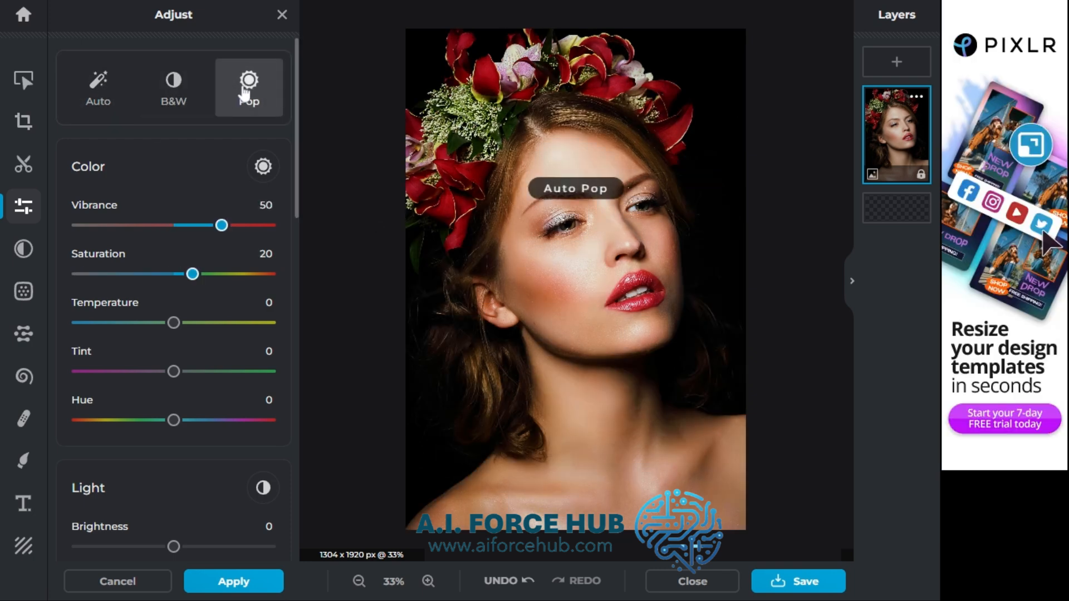
Browse the effect collections and apply the Film effect to the portrait
{"action": "left_click", "coordinate": [41, 266]}
{"action": "left_click_drag", "start_coordinate": [296, 226], "coordinate": [299, 274]}
{"action": "scroll", "coordinate": [299, 275], "scroll_direction": "up", "scroll_amount": 2}
{"action": "scroll", "coordinate": [304, 329], "scroll_direction": "down", "scroll_amount": 4}
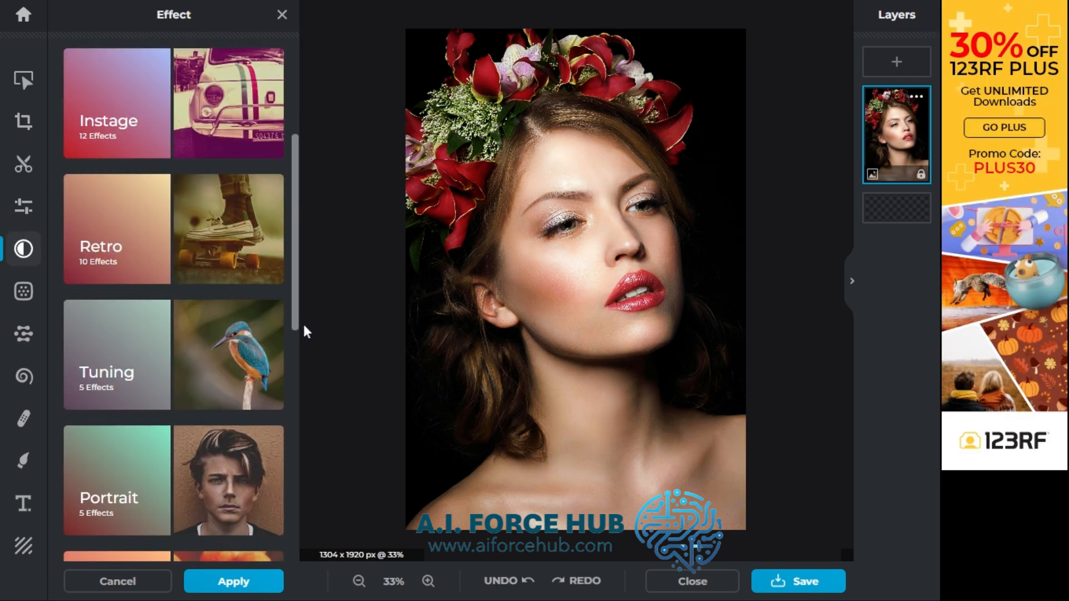
{"action": "left_click", "coordinate": [225, 453]}
{"action": "left_click", "coordinate": [243, 402]}
{"action": "left_click", "coordinate": [169, 468]}
{"action": "left_click", "coordinate": [173, 156]}
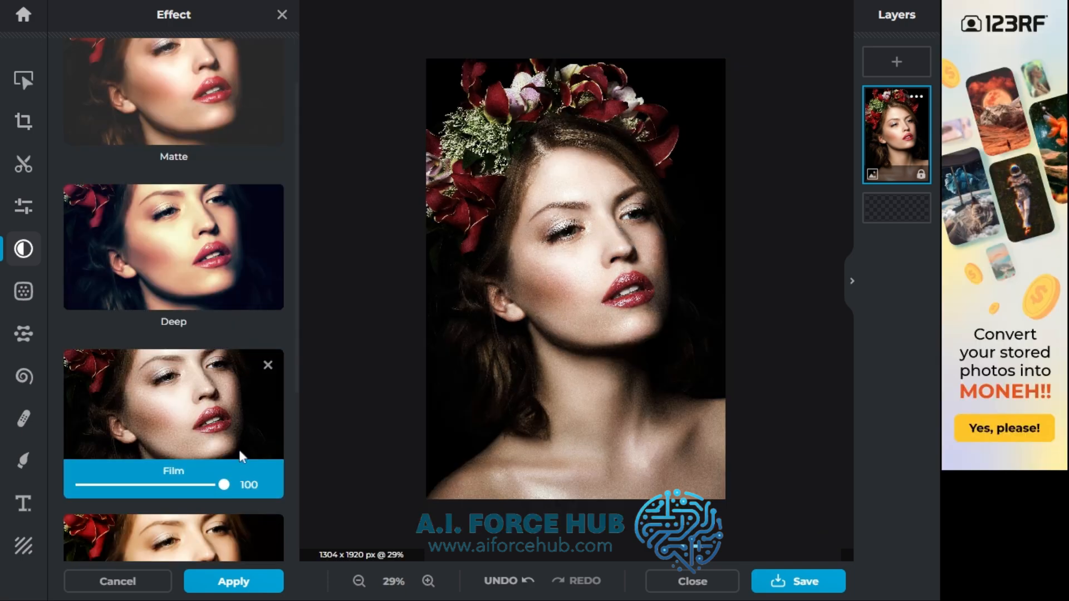
{"action": "left_click_drag", "start_coordinate": [225, 485], "coordinate": [7, 499]}
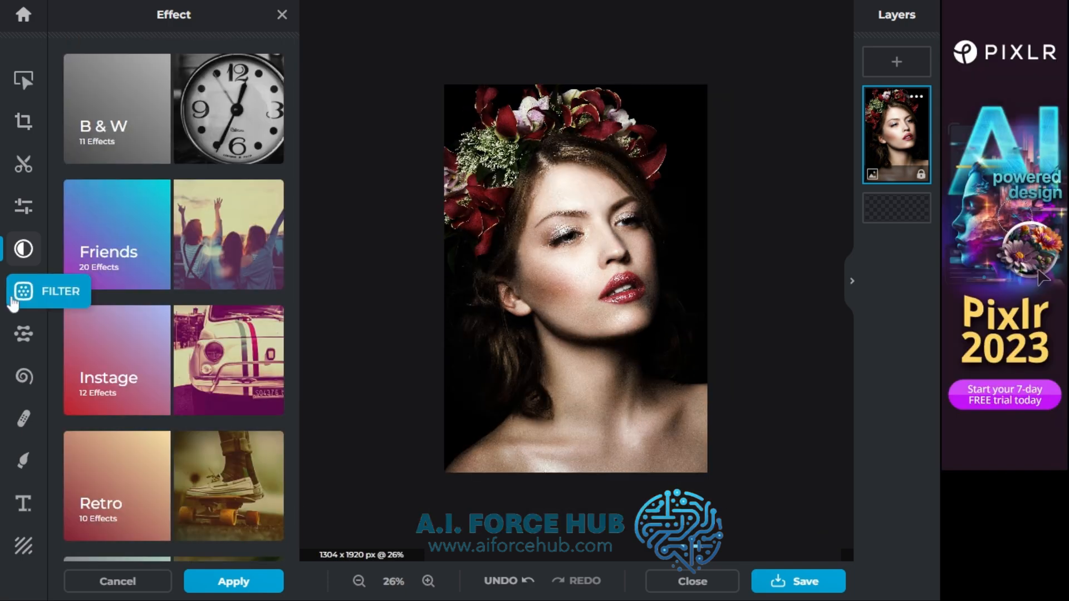
Start the Colorize filter on the portrait, set its contrast to 80 and open the first color's picker
{"action": "left_click", "coordinate": [23, 291]}
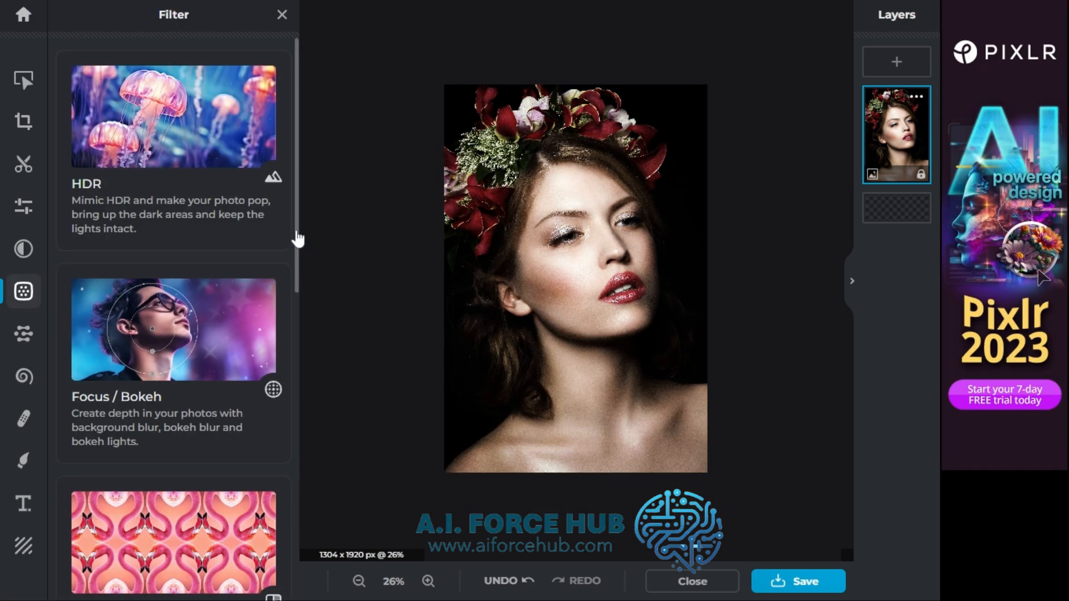
{"action": "left_click_drag", "start_coordinate": [297, 239], "coordinate": [320, 555]}
{"action": "left_click", "coordinate": [224, 464]}
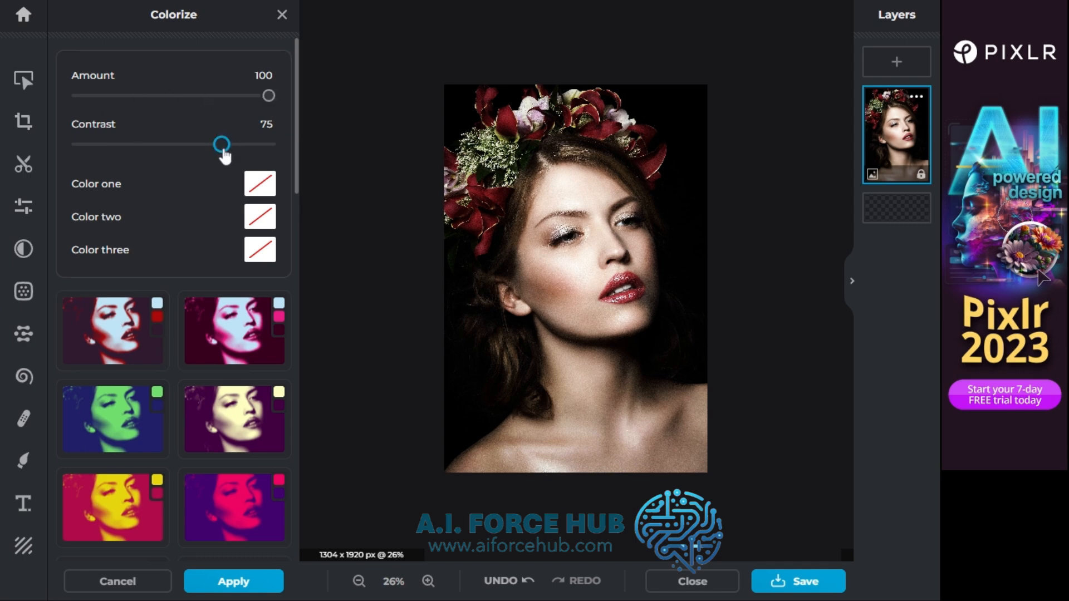
{"action": "left_click", "coordinate": [259, 183]}
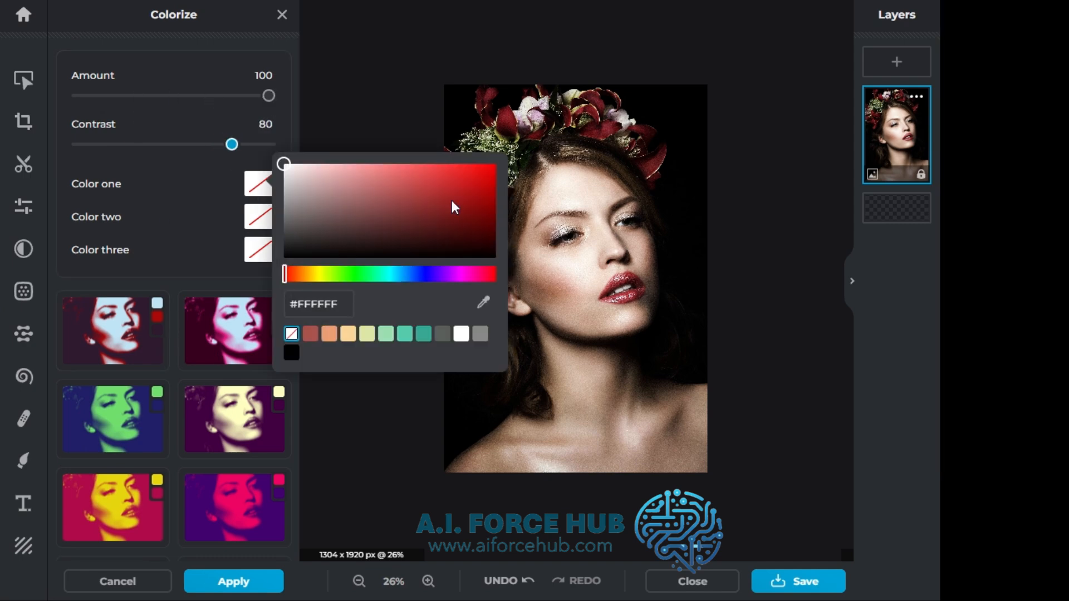
{"action": "left_click", "coordinate": [279, 139]}
Try several Colorize color presets on the portrait, undo them and return to the filter list
{"action": "left_click", "coordinate": [236, 344]}
{"action": "left_click", "coordinate": [129, 395]}
{"action": "left_click", "coordinate": [239, 430]}
{"action": "left_click", "coordinate": [122, 510]}
{"action": "left_click", "coordinate": [113, 330]}
{"action": "left_click", "coordinate": [511, 583]}
{"action": "left_click", "coordinate": [511, 583]}
{"action": "left_click", "coordinate": [511, 583]}
{"action": "left_click", "coordinate": [511, 583]}
{"action": "left_click", "coordinate": [21, 295]}
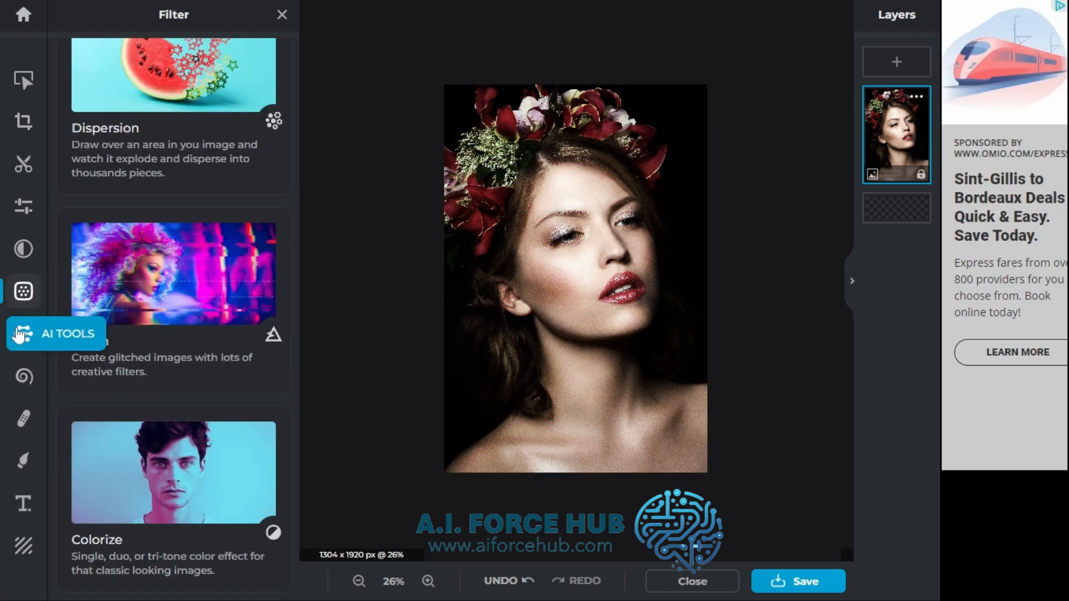
Open the recent hot-air balloon picture and start the AI Backdrop tool on it
{"action": "left_click", "coordinate": [21, 334]}
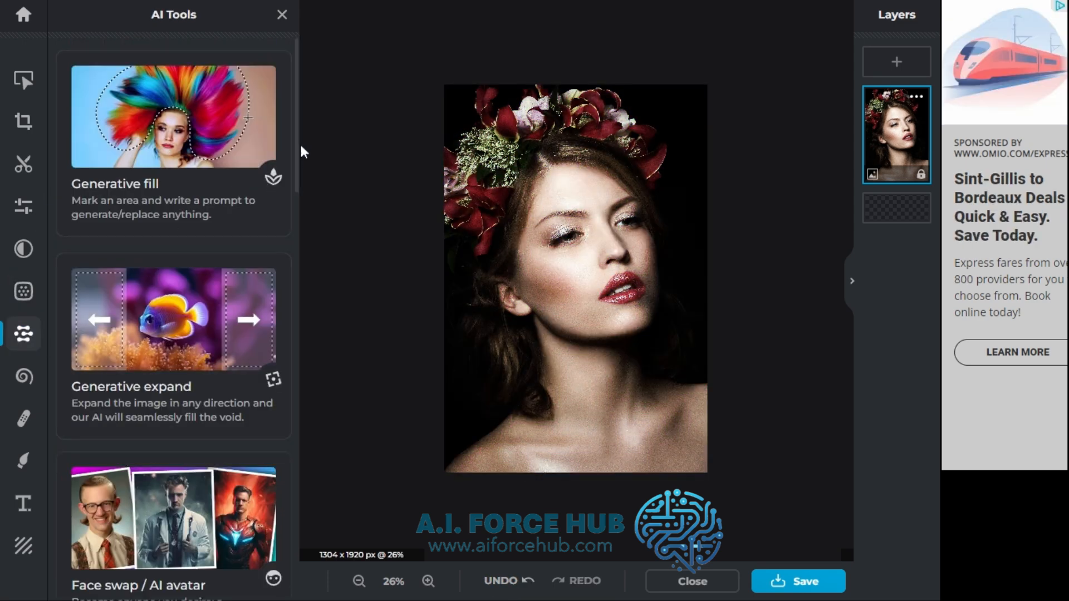
{"action": "left_click_drag", "start_coordinate": [298, 153], "coordinate": [370, 466]}
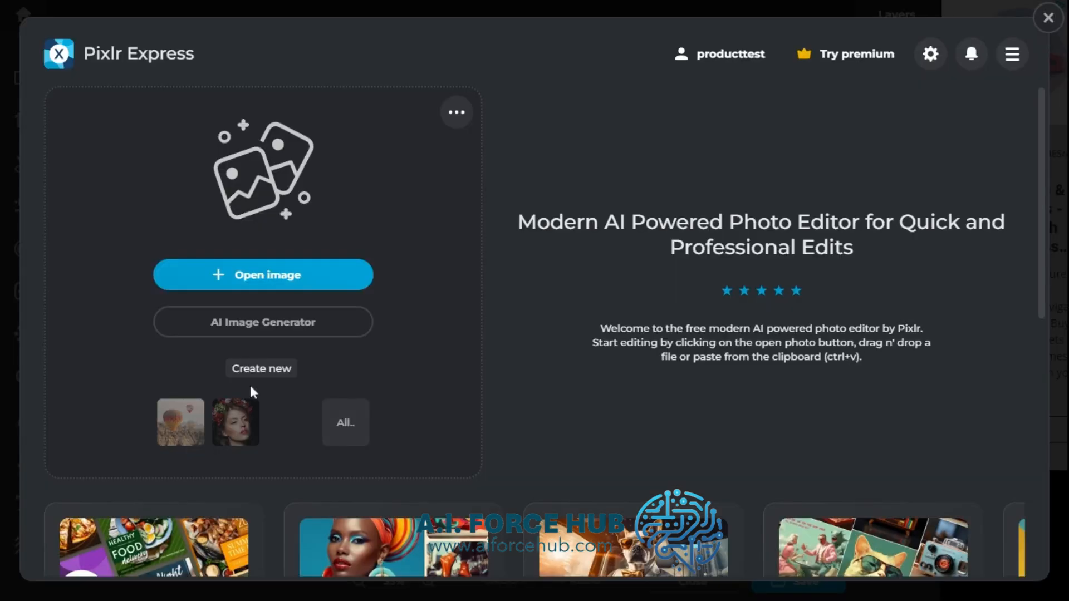
{"action": "left_click", "coordinate": [187, 424]}
{"action": "left_click", "coordinate": [23, 326]}
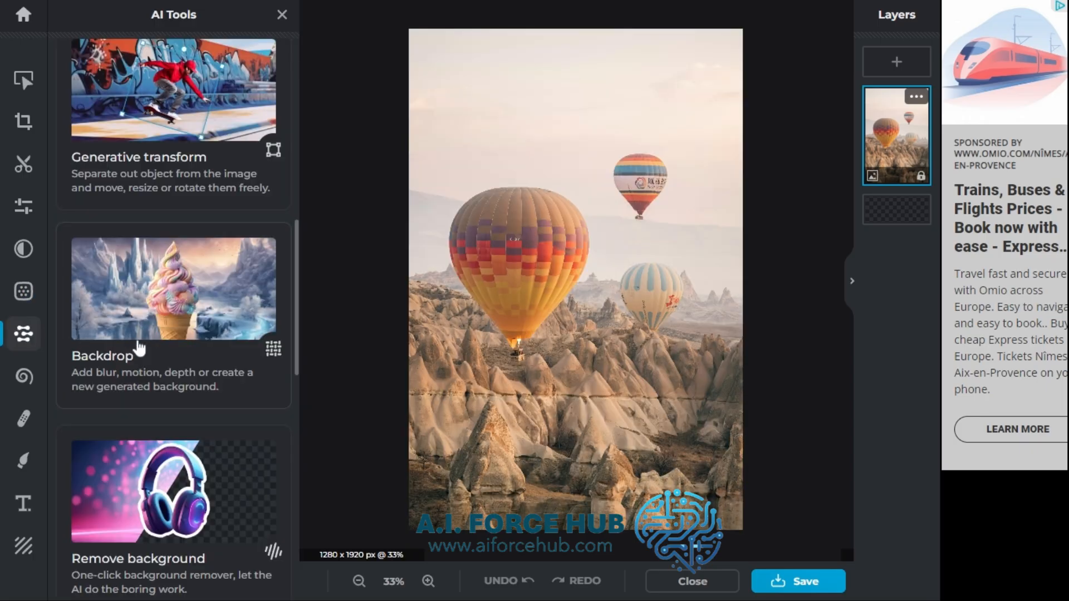
{"action": "left_click", "coordinate": [147, 351]}
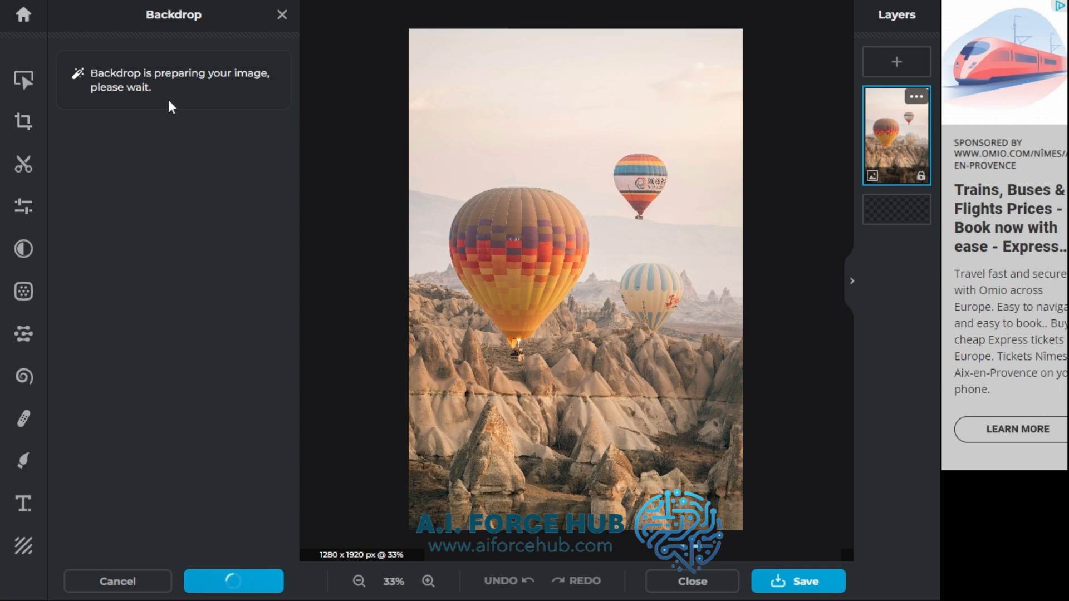
Preview the Blur, Zoom, Spin, Motion and Poster backdrop filters on the balloon picture
{"action": "left_click", "coordinate": [211, 229]}
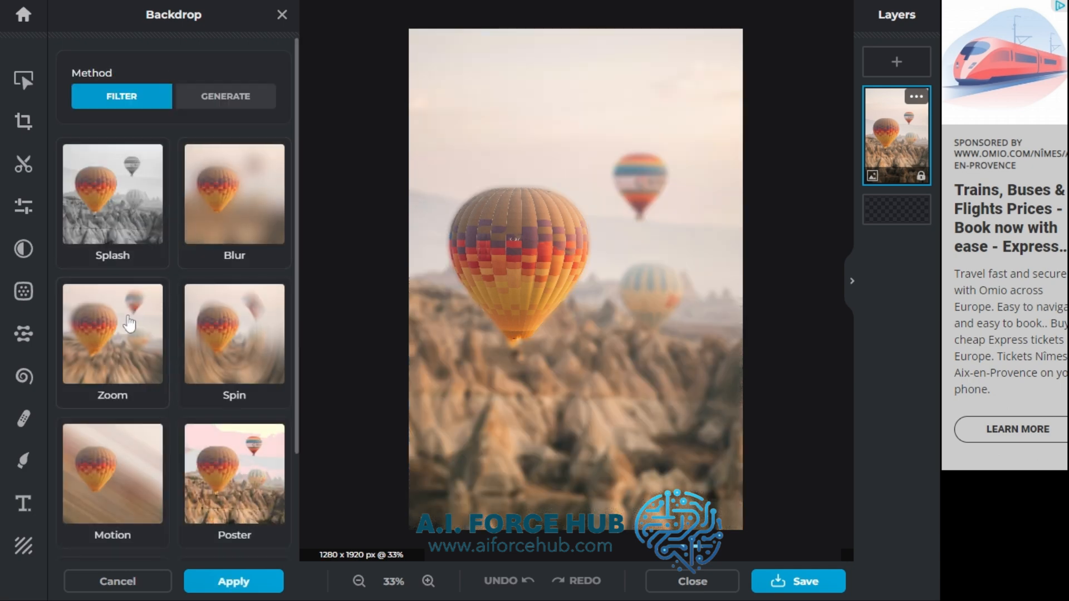
{"action": "left_click", "coordinate": [127, 317]}
{"action": "left_click", "coordinate": [197, 328]}
{"action": "left_click", "coordinate": [93, 450]}
{"action": "left_click", "coordinate": [207, 473]}
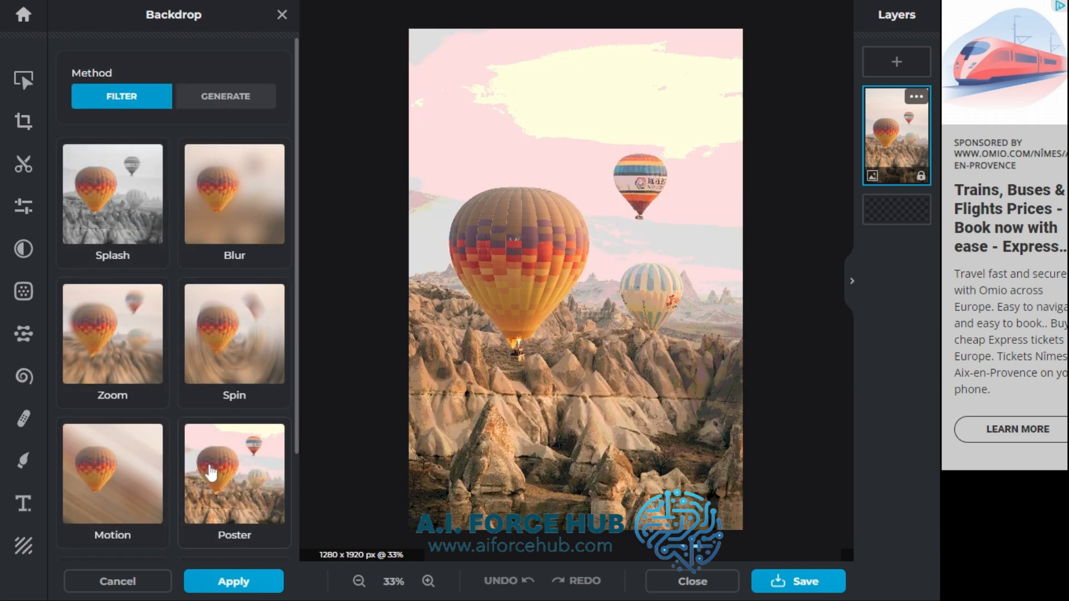
{"action": "left_click", "coordinate": [245, 352]}
{"action": "left_click", "coordinate": [123, 208]}
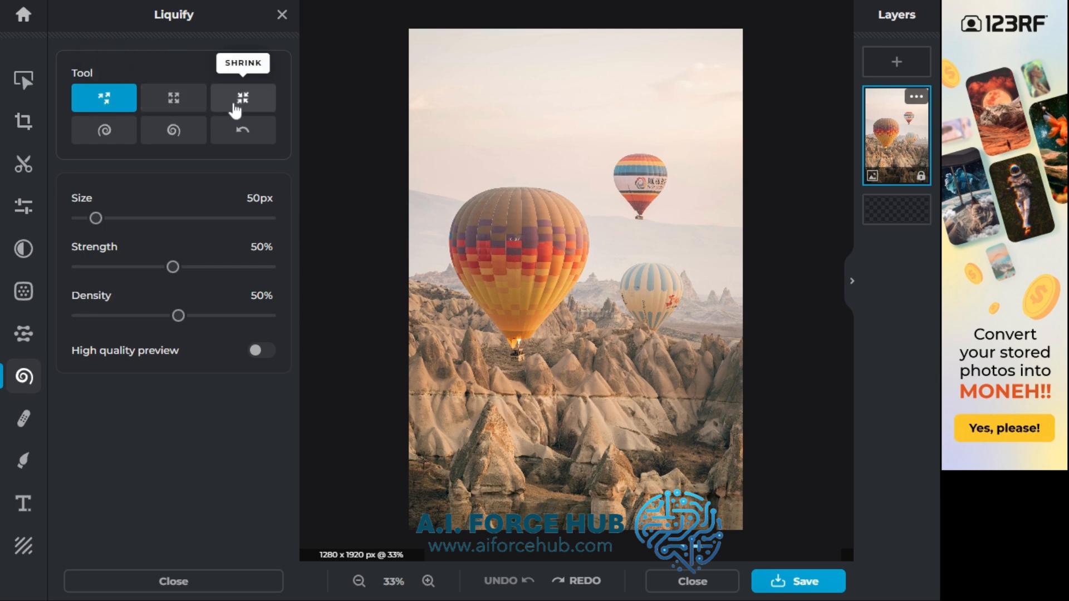
Warp the large balloon with Liquify at size 88 px, strength 60% and density 52%, and switch to the enlarging tool
{"action": "left_click_drag", "start_coordinate": [96, 220], "coordinate": [111, 218]}
{"action": "left_click_drag", "start_coordinate": [175, 268], "coordinate": [192, 268]}
{"action": "left_click_drag", "start_coordinate": [178, 315], "coordinate": [184, 313]}
{"action": "mouse_move", "coordinate": [491, 246]}
{"action": "left_mouse_down"}
{"action": "mouse_move", "coordinate": [550, 277]}
{"action": "mouse_move", "coordinate": [438, 233]}
{"action": "mouse_move", "coordinate": [503, 227]}
{"action": "mouse_move", "coordinate": [546, 279]}
{"action": "left_mouse_up"}
{"action": "left_click", "coordinate": [173, 98]}
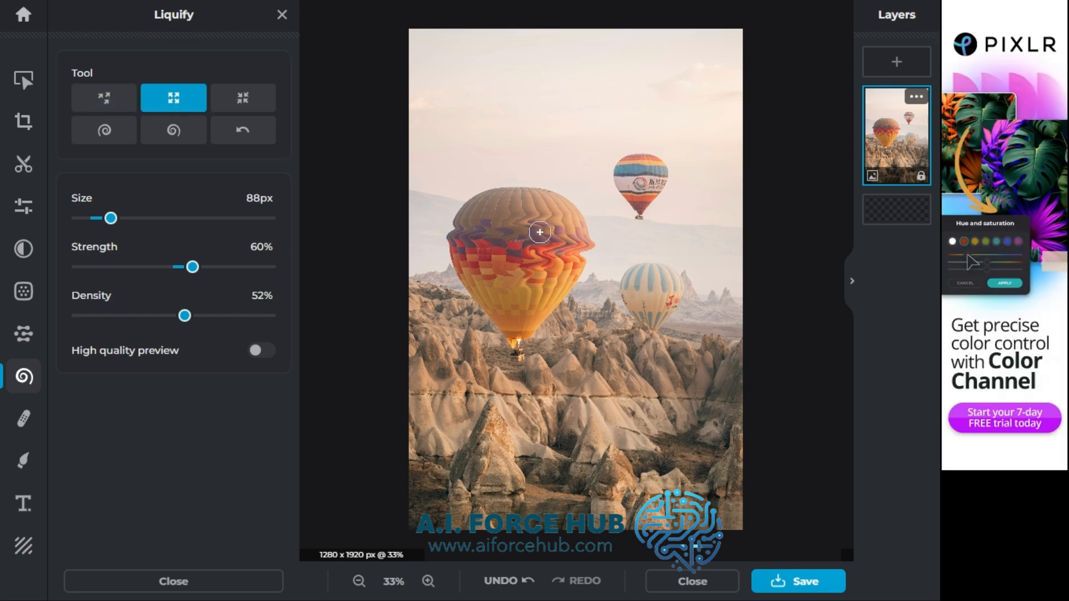
Switch Liquify to its shrinking tool, then look over the Retouch and Draw tool options with the portrait open
{"action": "left_click", "coordinate": [243, 98]}
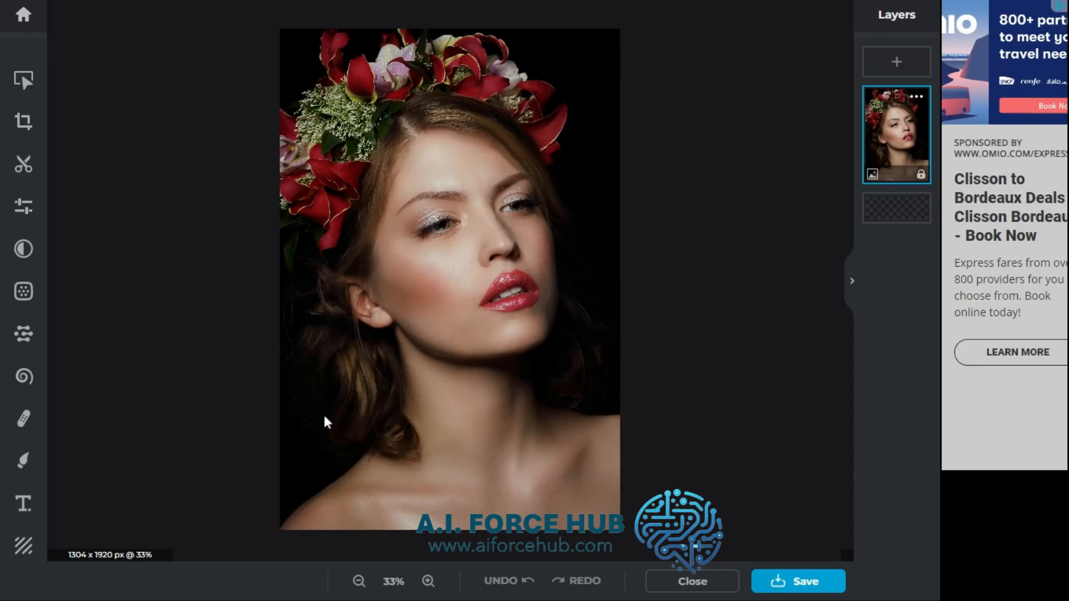
{"action": "left_click", "coordinate": [27, 424]}
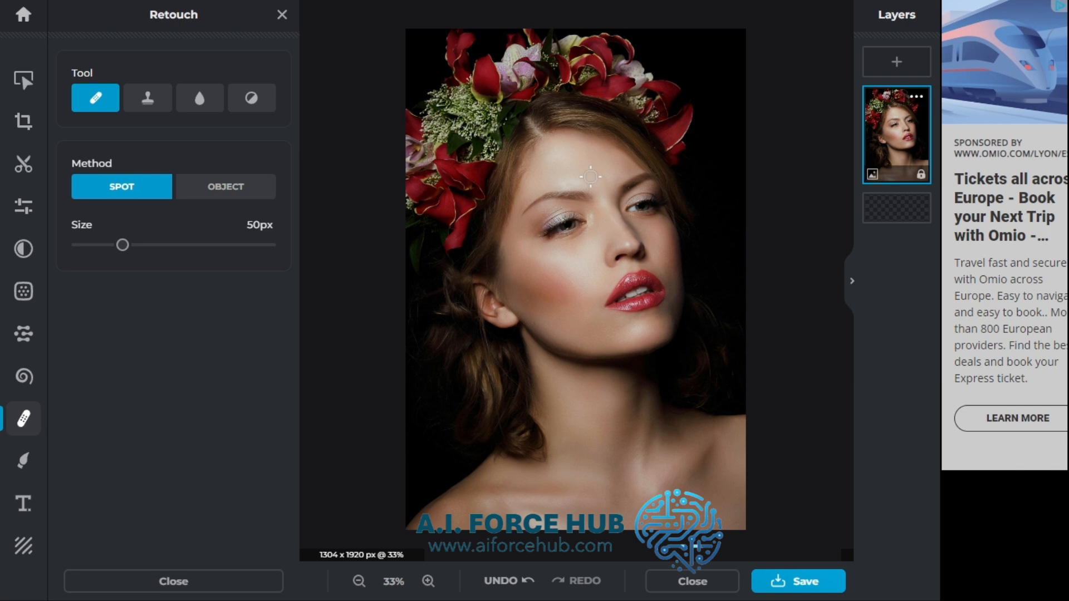
{"action": "left_click", "coordinate": [24, 463]}
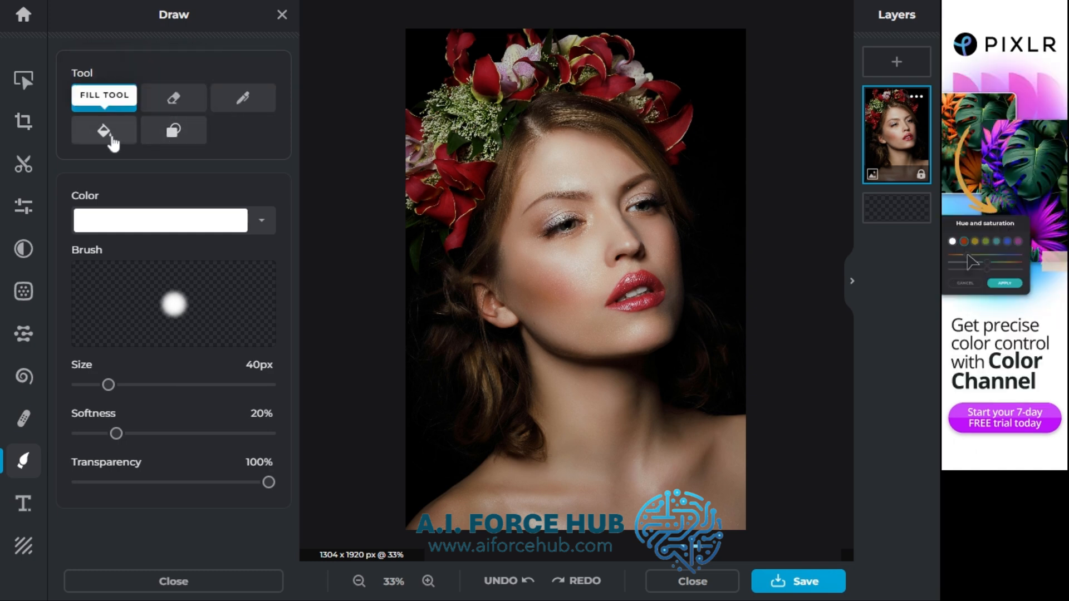
Add the "Perfectly Imperfect" text template to the portrait and place it over the woman's neck
{"action": "left_click", "coordinate": [22, 503]}
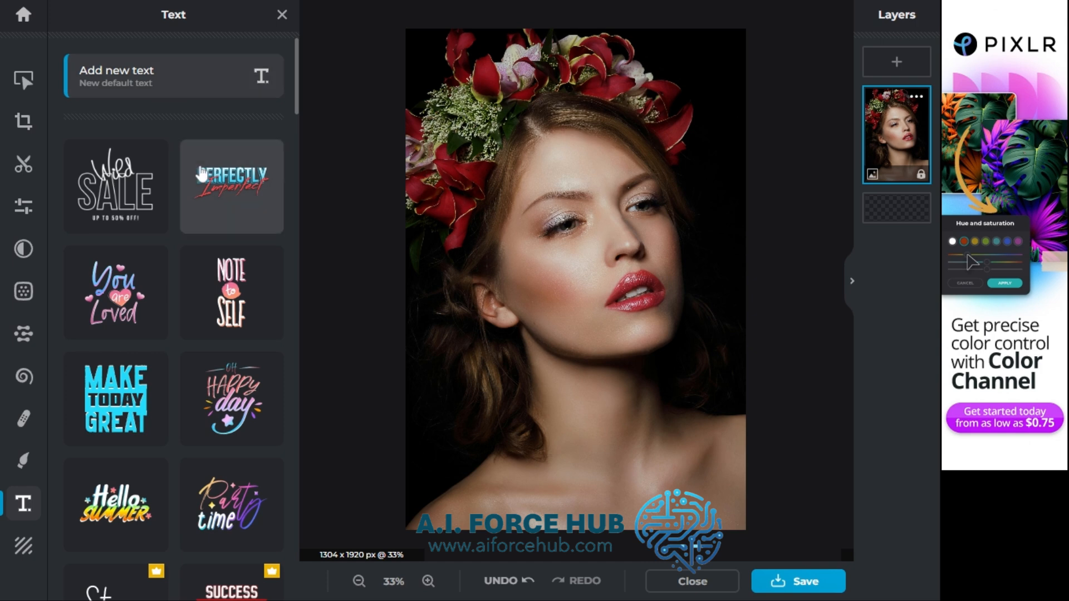
{"action": "left_click", "coordinate": [205, 181]}
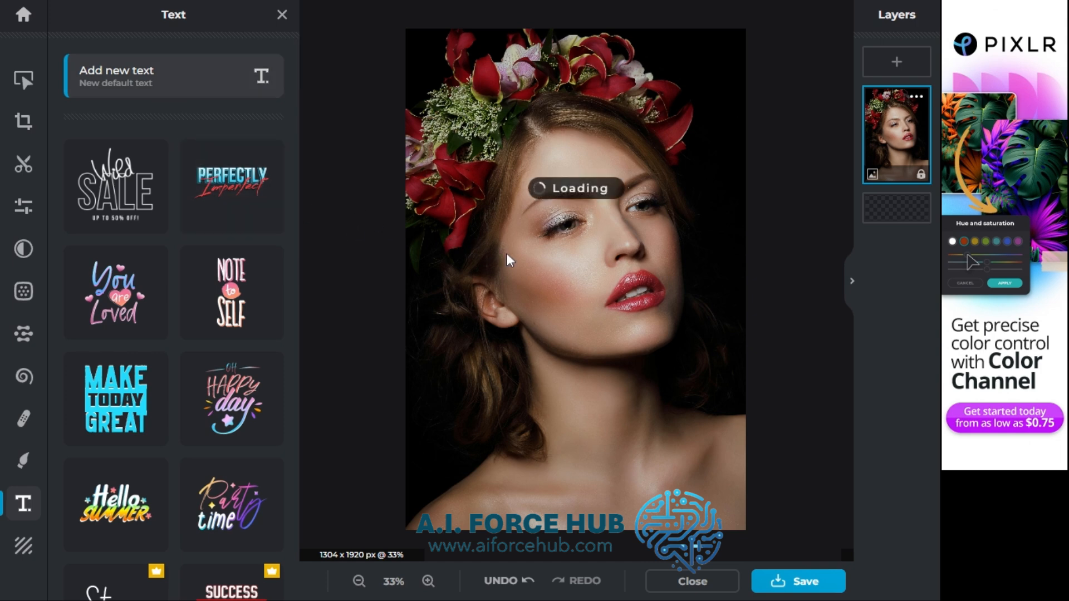
{"action": "left_click_drag", "start_coordinate": [600, 286], "coordinate": [620, 403]}
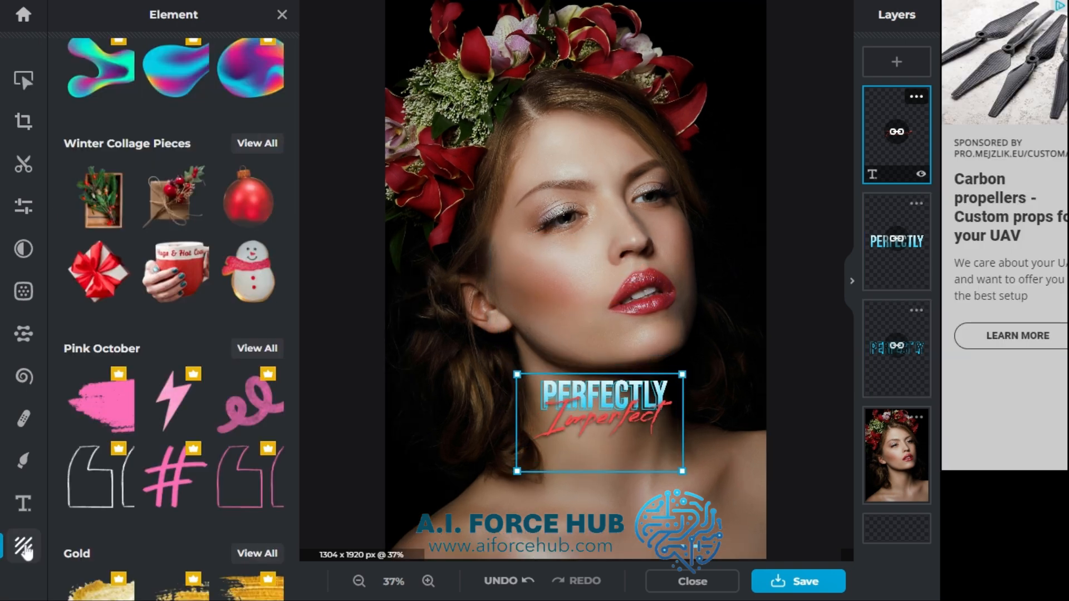
Add the wrapped gift with red berries from Winter Collage Pieces, shrink it and position it just below the "Perfectly Imperfect" text
{"action": "left_click", "coordinate": [23, 546]}
{"action": "left_click", "coordinate": [179, 204]}
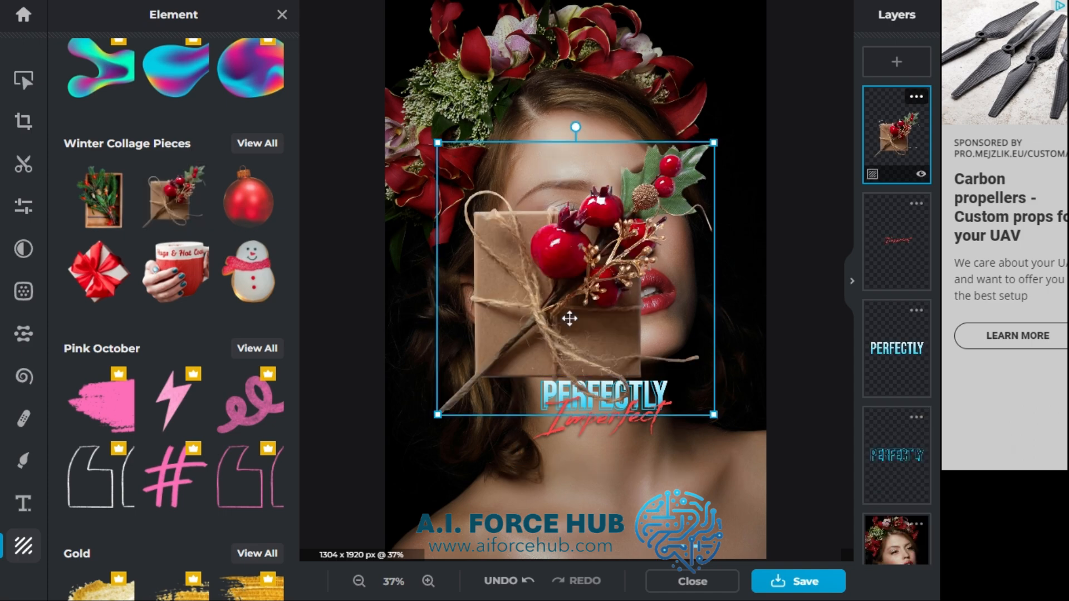
{"action": "left_click_drag", "start_coordinate": [605, 289], "coordinate": [604, 411]}
{"action": "left_click_drag", "start_coordinate": [715, 265], "coordinate": [539, 439]}
{"action": "left_click_drag", "start_coordinate": [500, 472], "coordinate": [604, 469]}
{"action": "left_click_drag", "start_coordinate": [644, 438], "coordinate": [678, 417]}
{"action": "left_click_drag", "start_coordinate": [618, 478], "coordinate": [614, 473]}
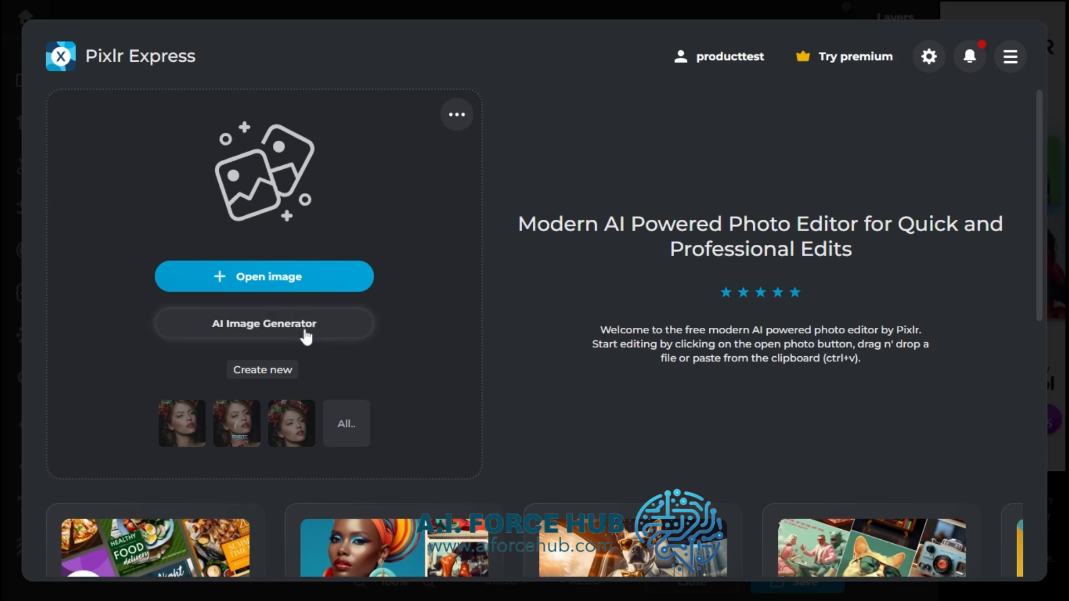
Open the AI Image Generator and enter the description prompt "Animated burning tiger with fearless eyes."
{"action": "left_click", "coordinate": [305, 336]}
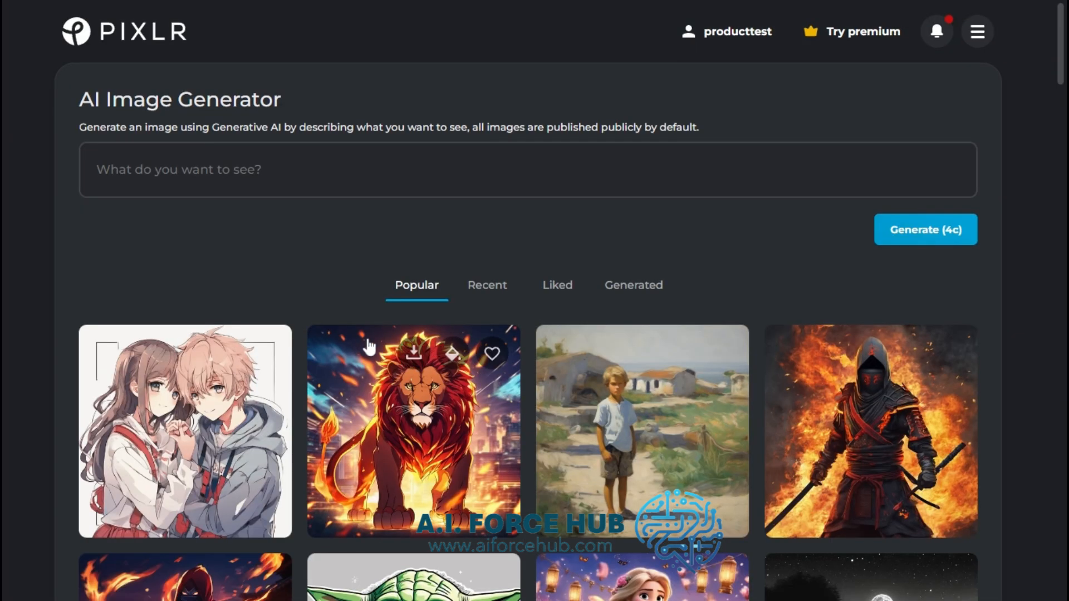
{"action": "left_click", "coordinate": [282, 162]}
{"action": "left_click", "coordinate": [98, 103]}
{"action": "type", "text": "Animated burning tiger with"}
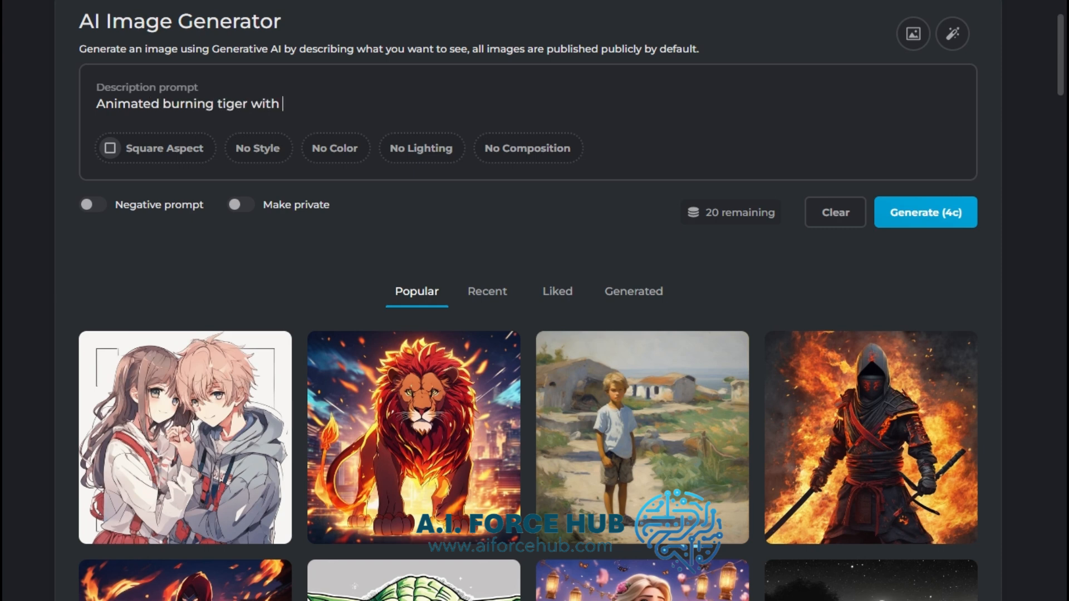
{"action": "type", "text": " fearless eyes."}
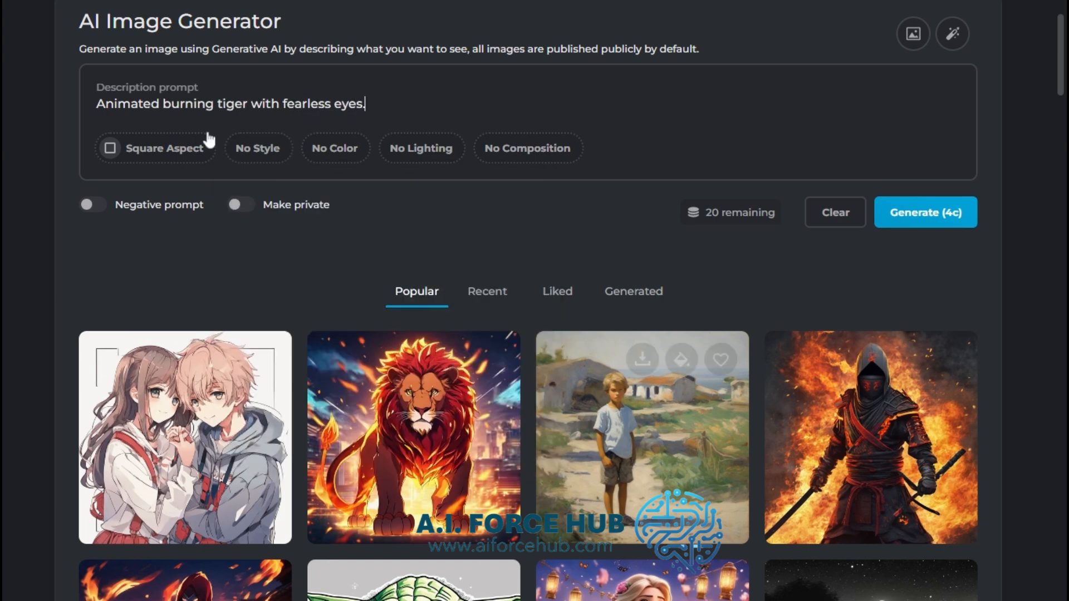
Generate the tiger images with Pastel Colors, Golden Hour lighting and Blurry Background composition, keeping the square aspect and no style
{"action": "left_click", "coordinate": [168, 149]}
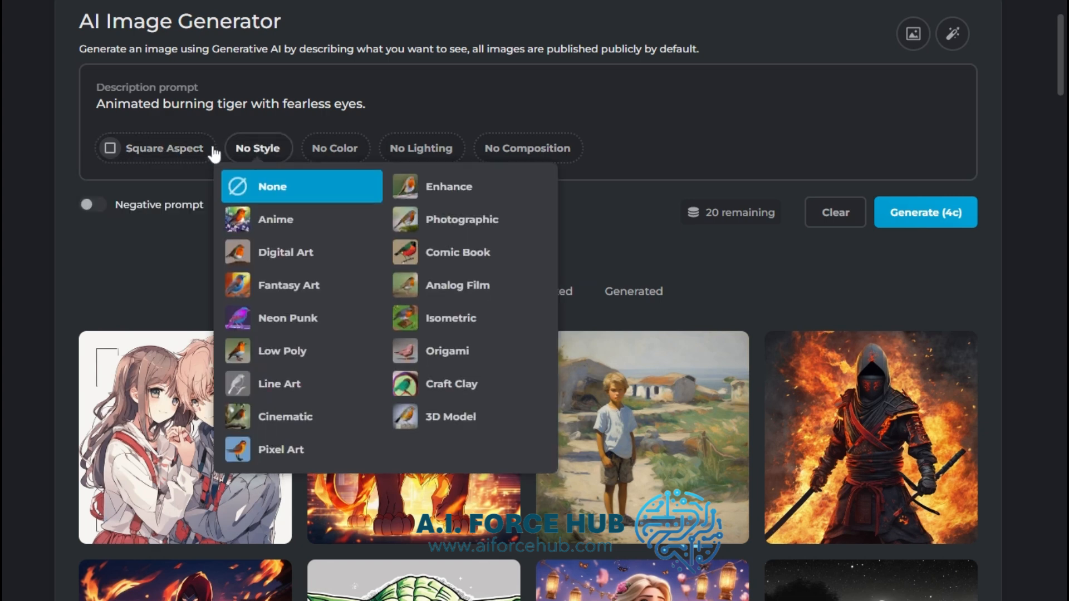
{"action": "mouse_move", "coordinate": [245, 143]}
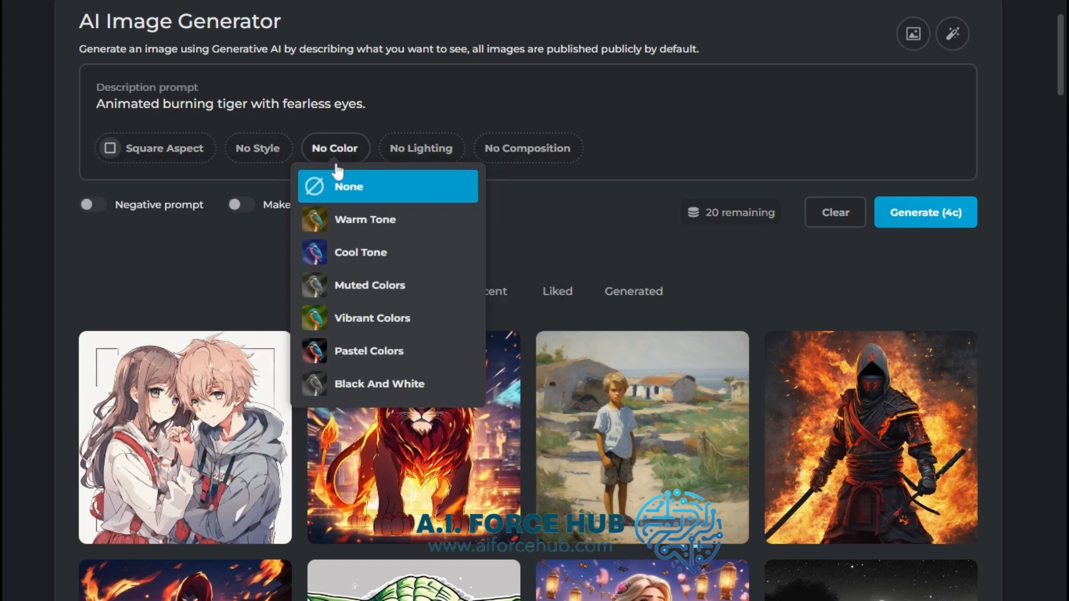
{"action": "mouse_move", "coordinate": [433, 148]}
{"action": "mouse_move", "coordinate": [496, 148]}
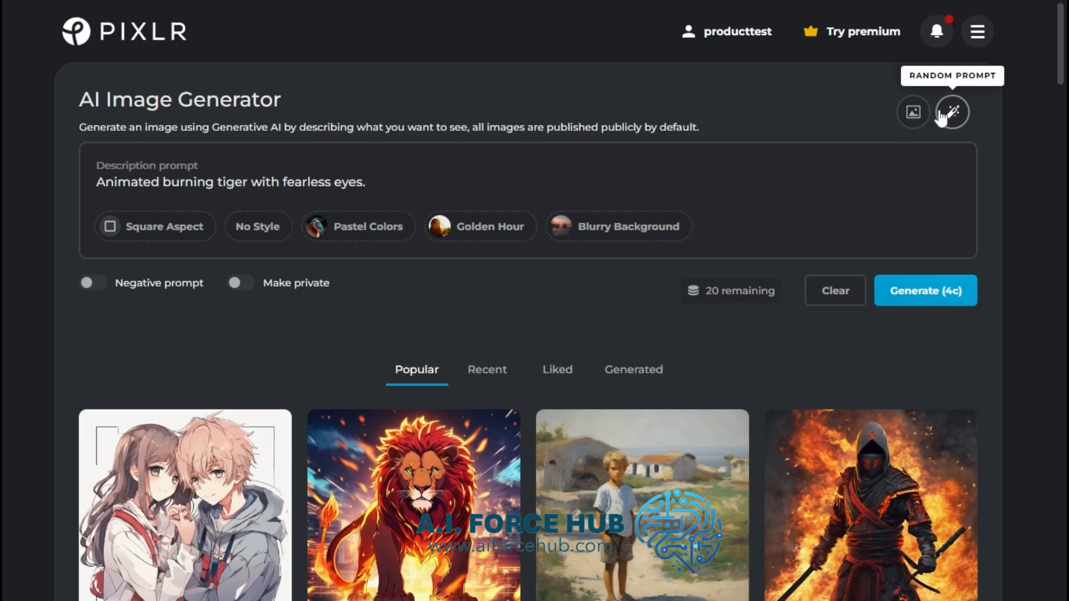
{"action": "left_click", "coordinate": [914, 291]}
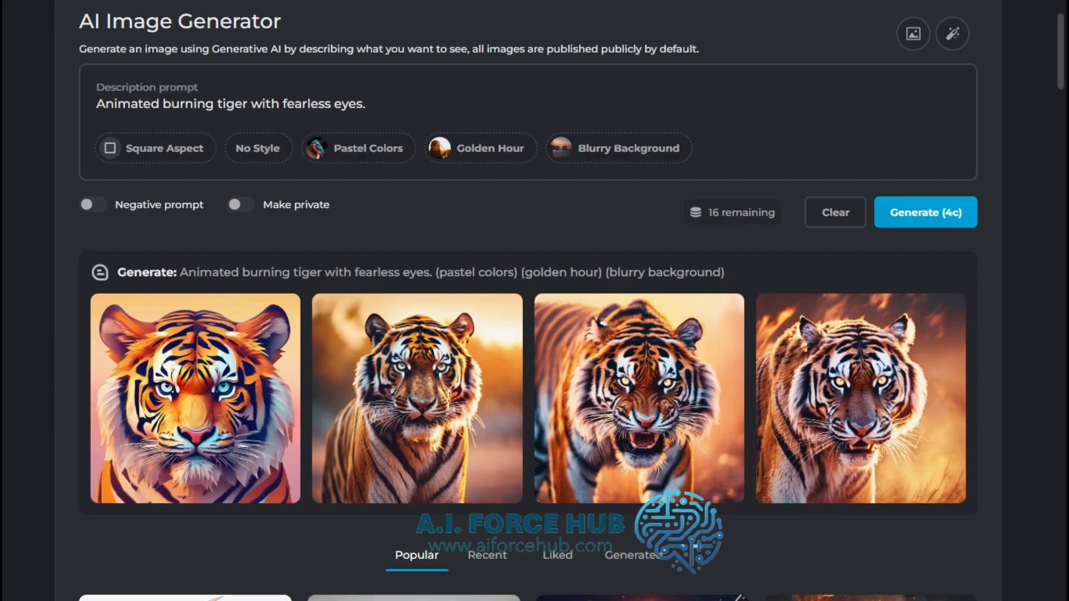
{"action": "mouse_move", "coordinate": [637, 426]}
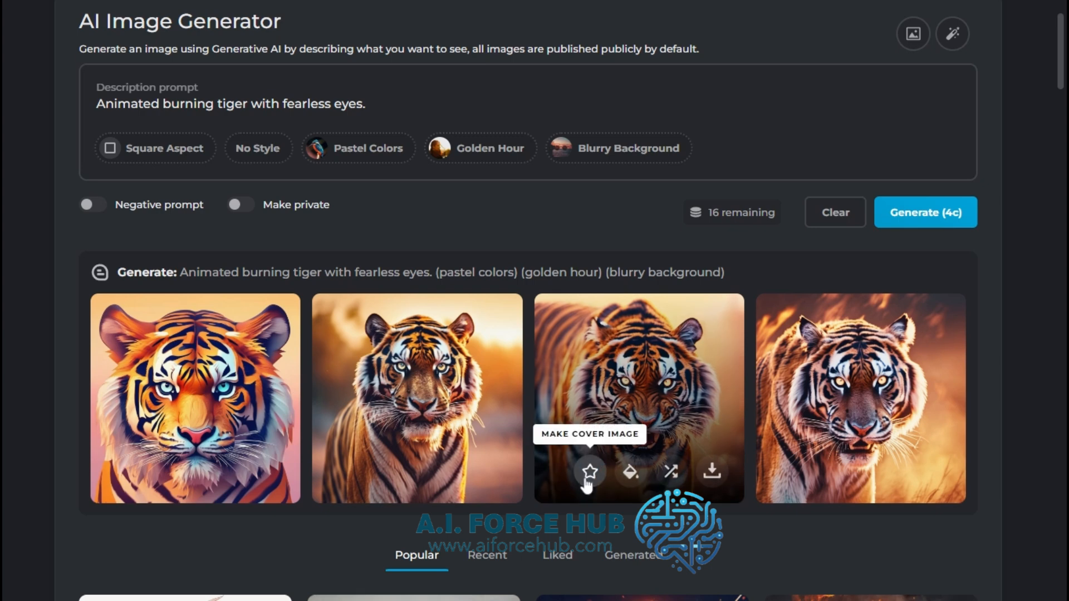